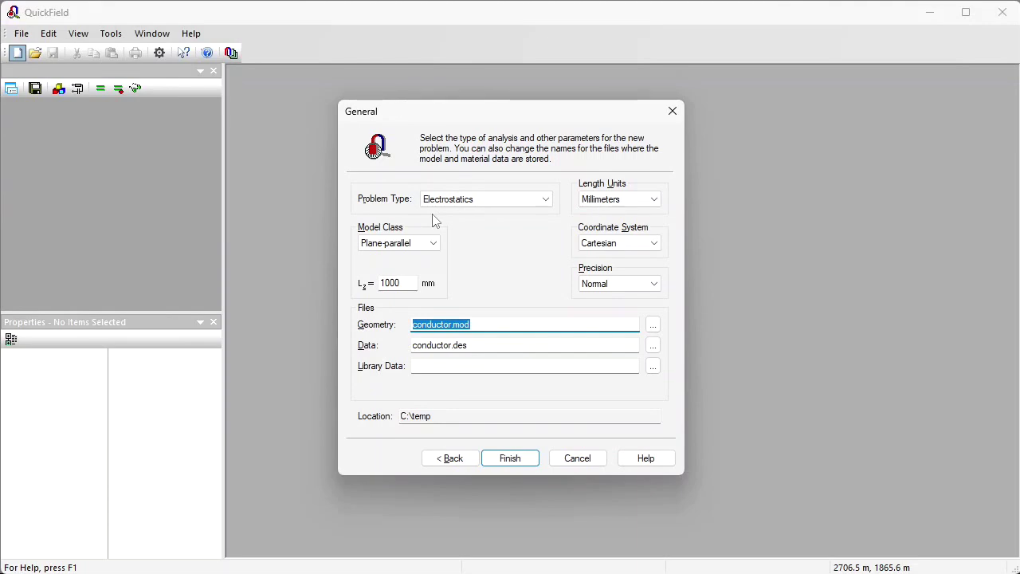
# Create the problem as plane-parallel DC Conduction in millimetres with a depth Lz of 1 mm.
pyautogui.click(486, 202)
pyautogui.click(483, 235)
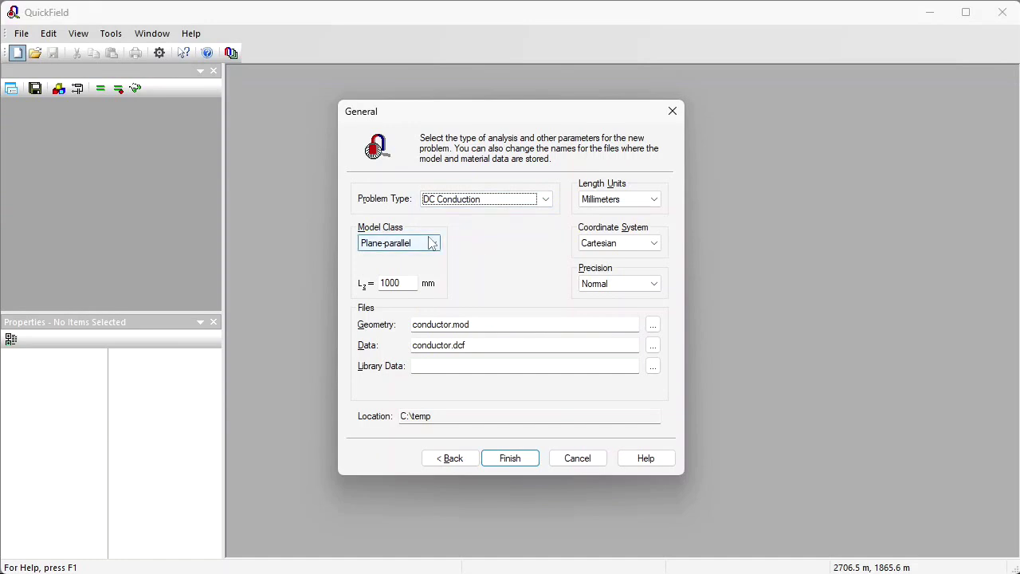
pyautogui.press('Tab')
pyautogui.press('Tab')
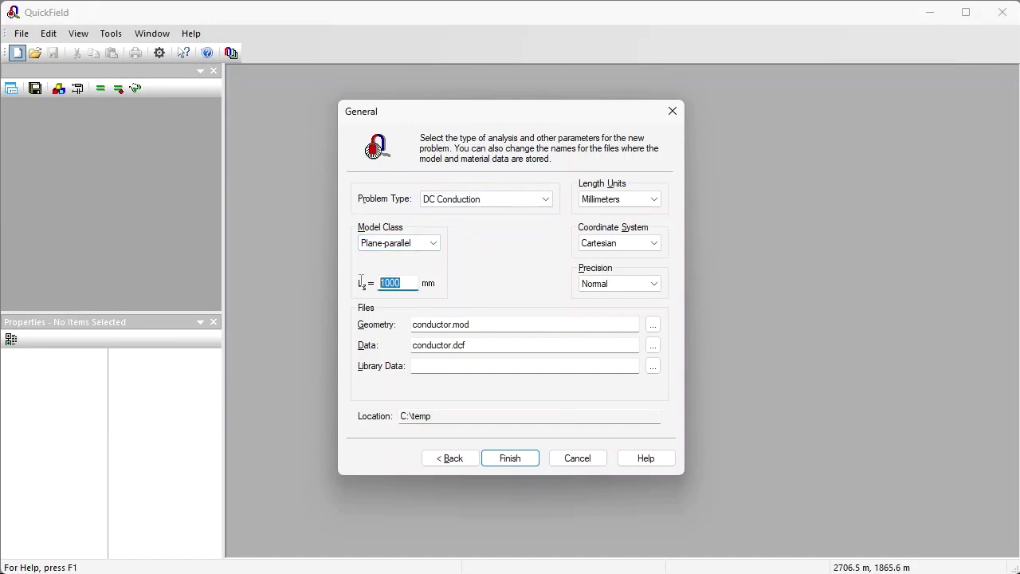
pyautogui.write('1')
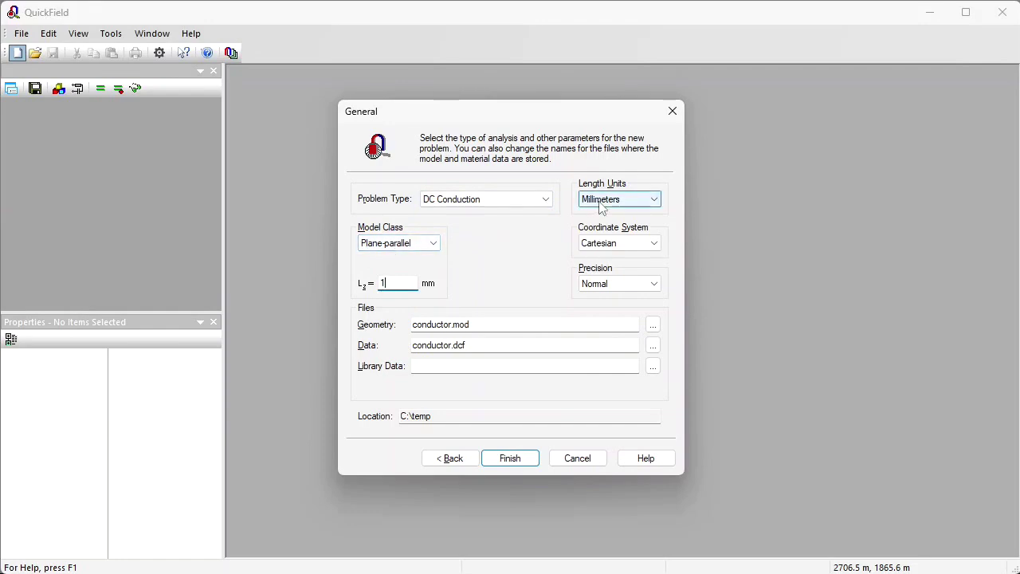
pyautogui.click(524, 462)
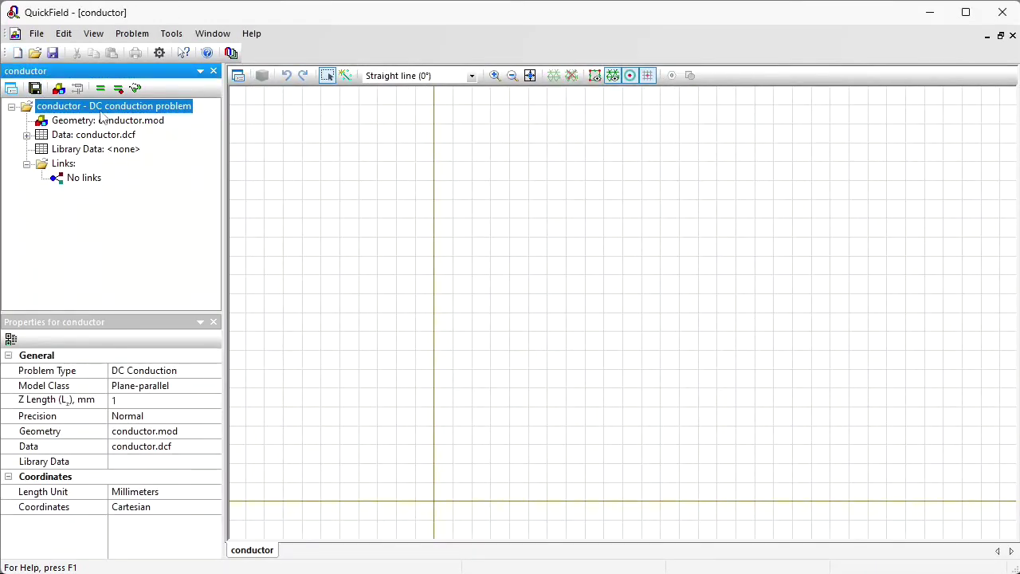
# Open the geometry and insert a rectangle 26 mm wide and 6 mm high with its lower-left corner at the origin.
pyautogui.click(57, 88)
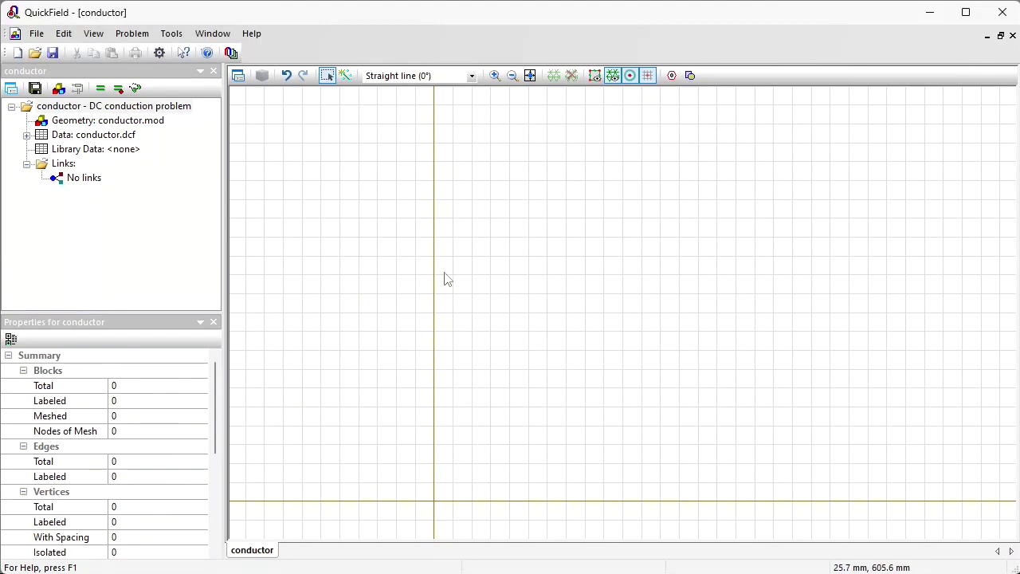
pyautogui.click(36, 34)
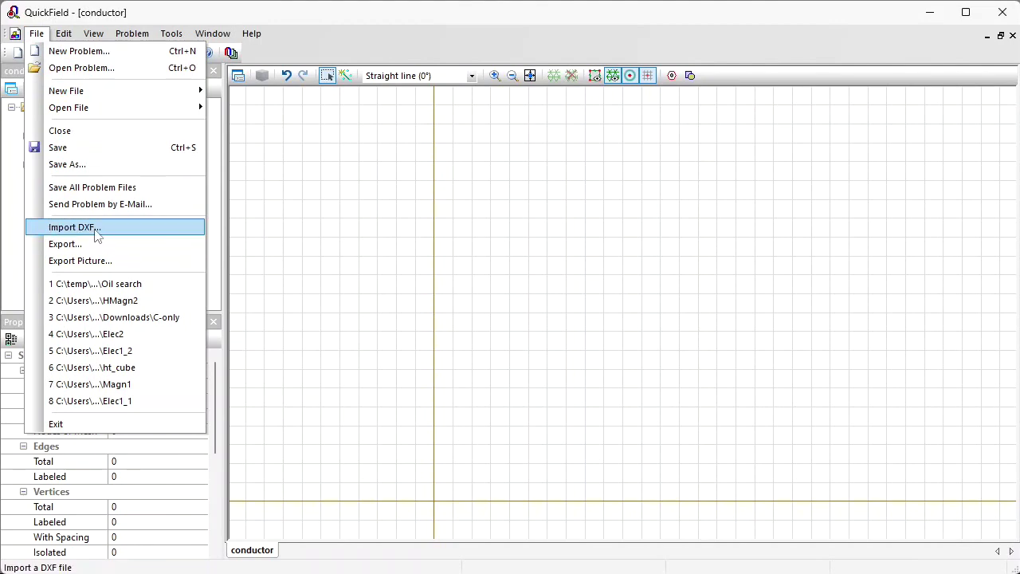
pyautogui.click(340, 247)
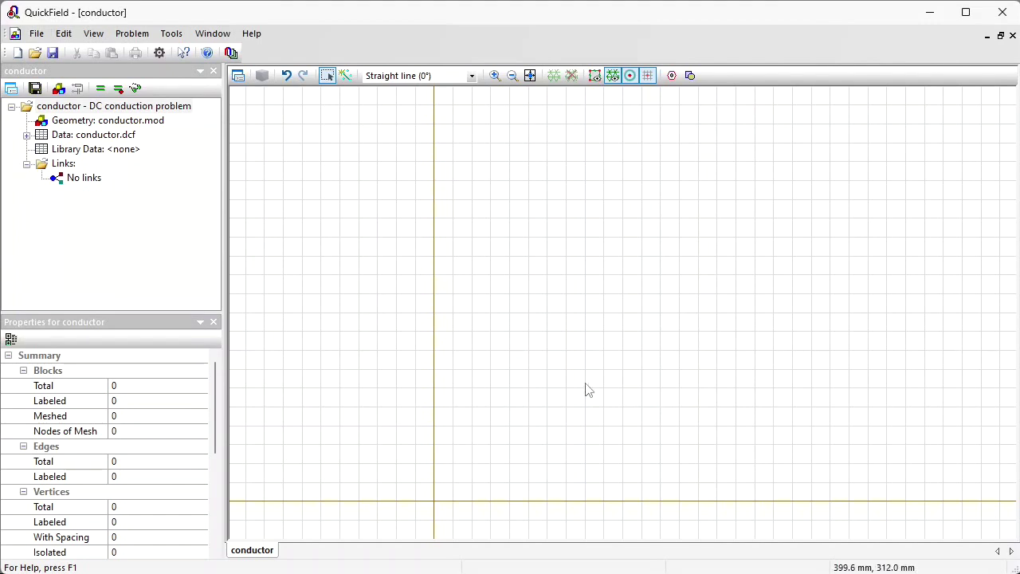
pyautogui.click(693, 76)
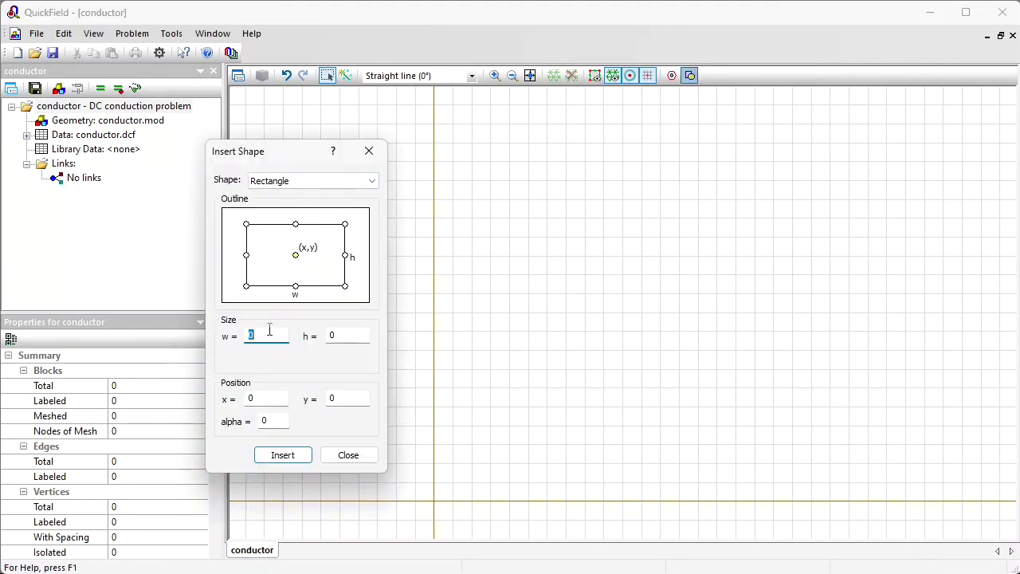
pyautogui.write('26')
pyautogui.press('Tab')
pyautogui.click(247, 286)
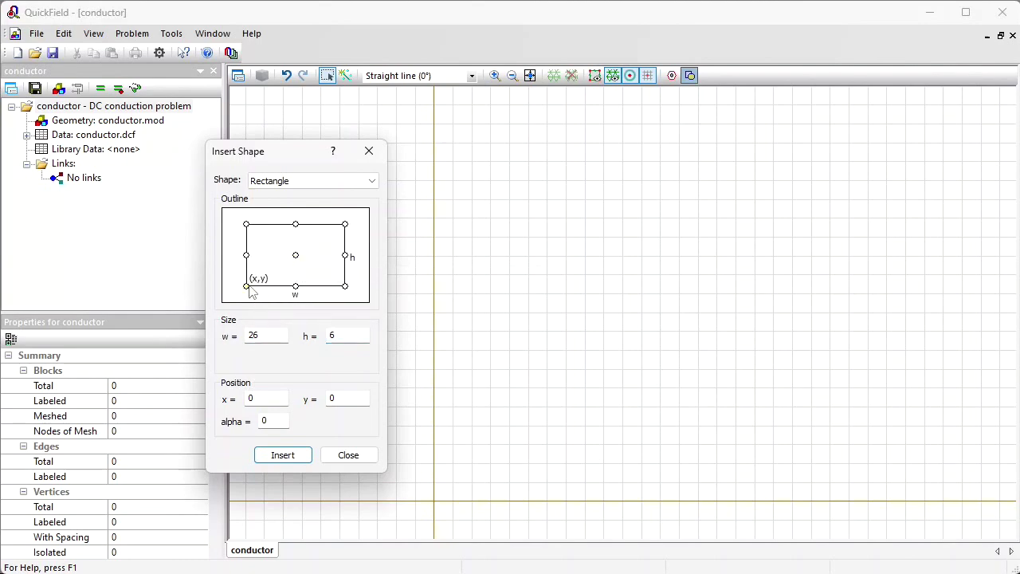
pyautogui.click(282, 458)
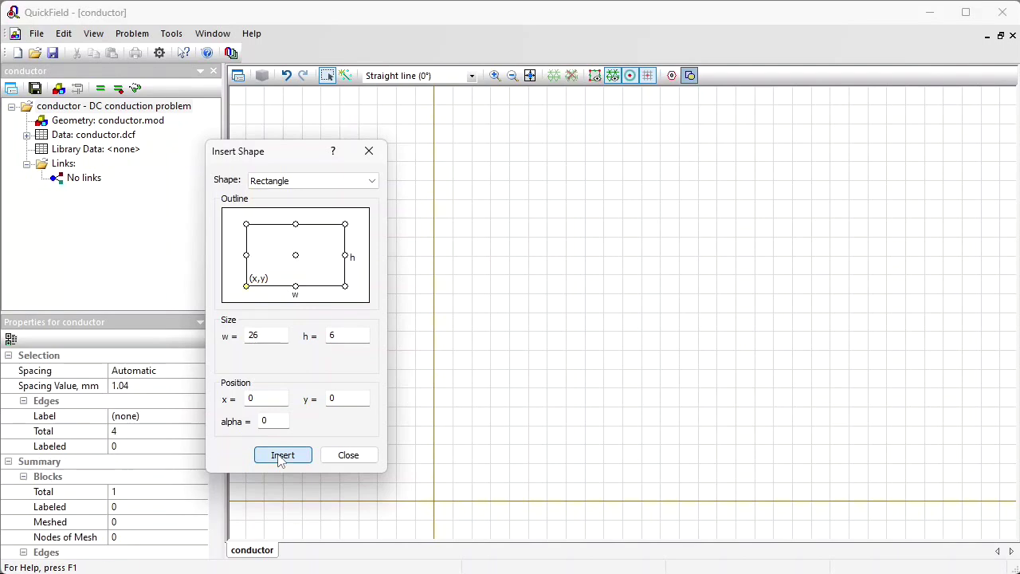
pyautogui.click(343, 460)
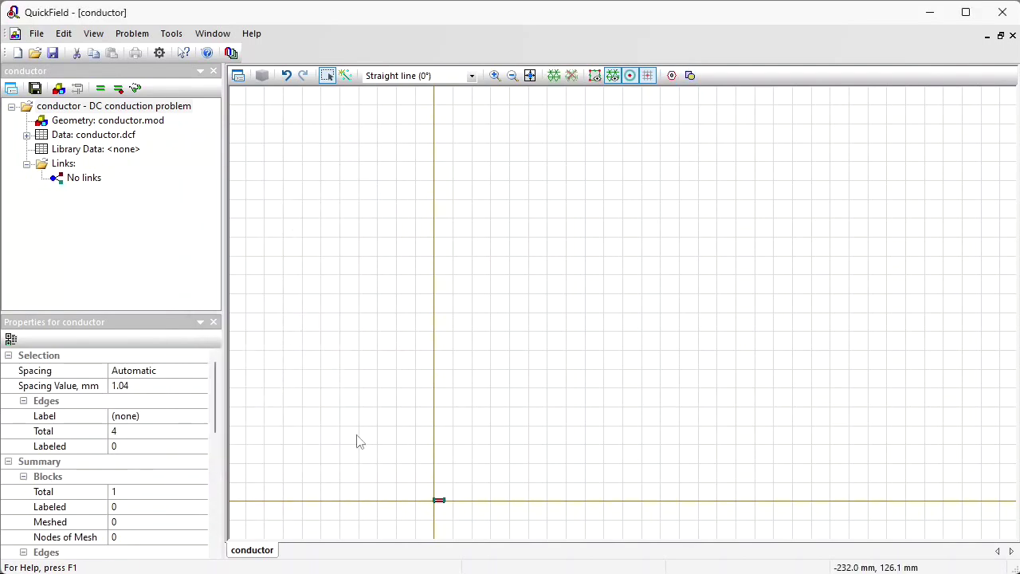
pyautogui.click(536, 76)
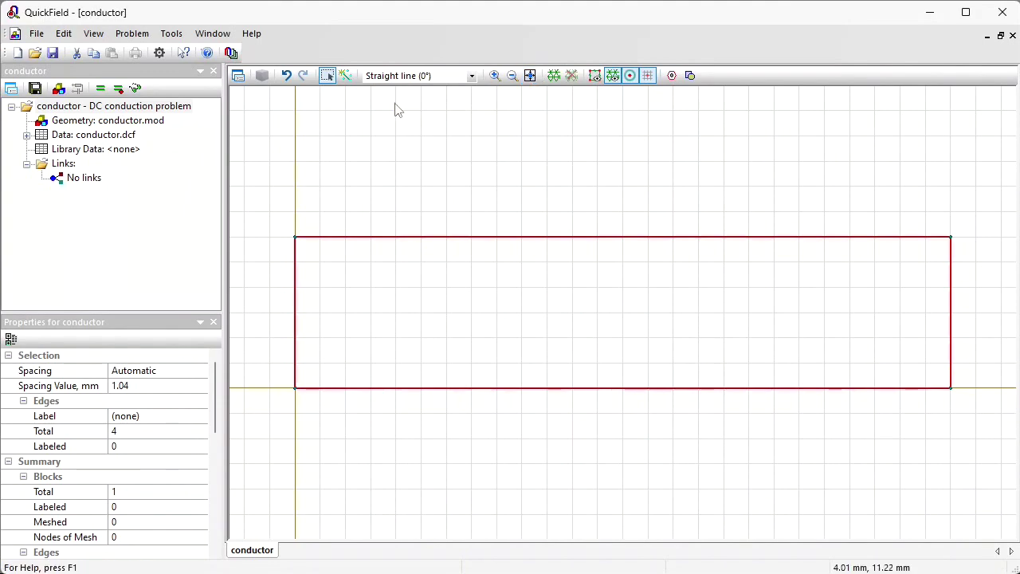
# Add a vertex on the rectangle's bottom edge, 6 mm from its lower-left corner.
pyautogui.click(348, 78)
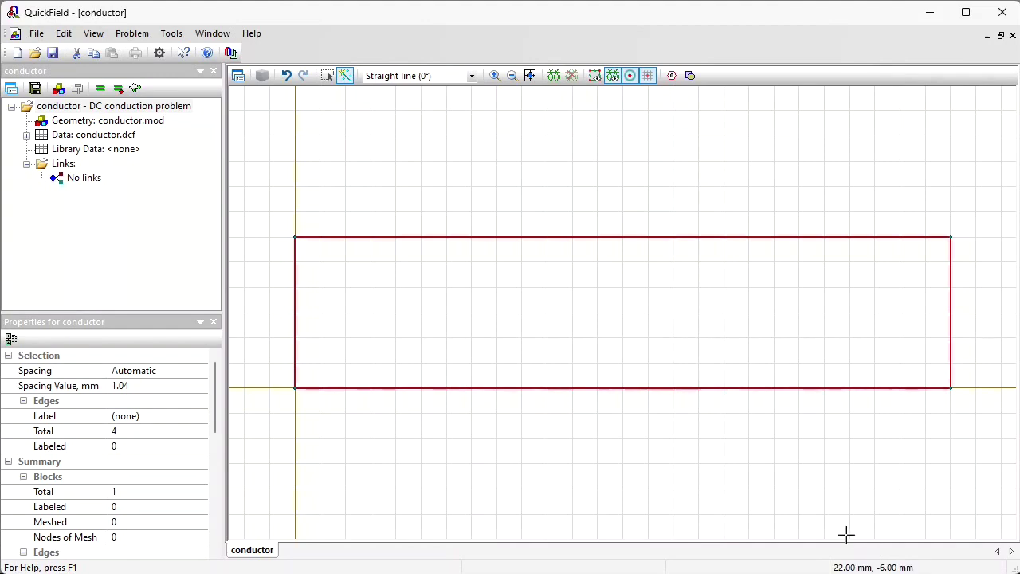
pyautogui.click(446, 388)
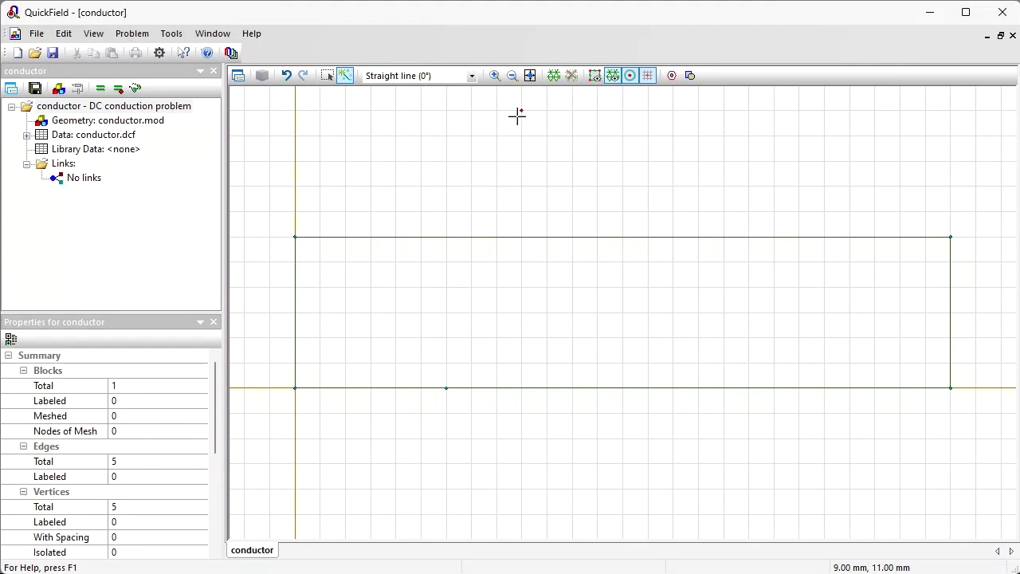
pyautogui.click(329, 76)
# Assign the block label "conductor" to the rectangle's interior.
pyautogui.click(504, 289)
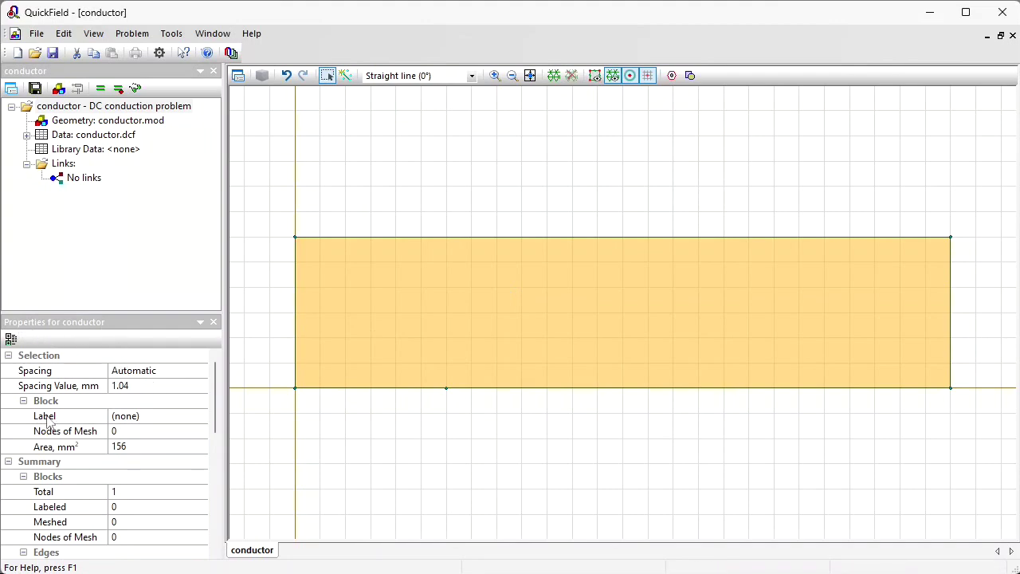
pyautogui.click(160, 420)
pyautogui.write('conductor')
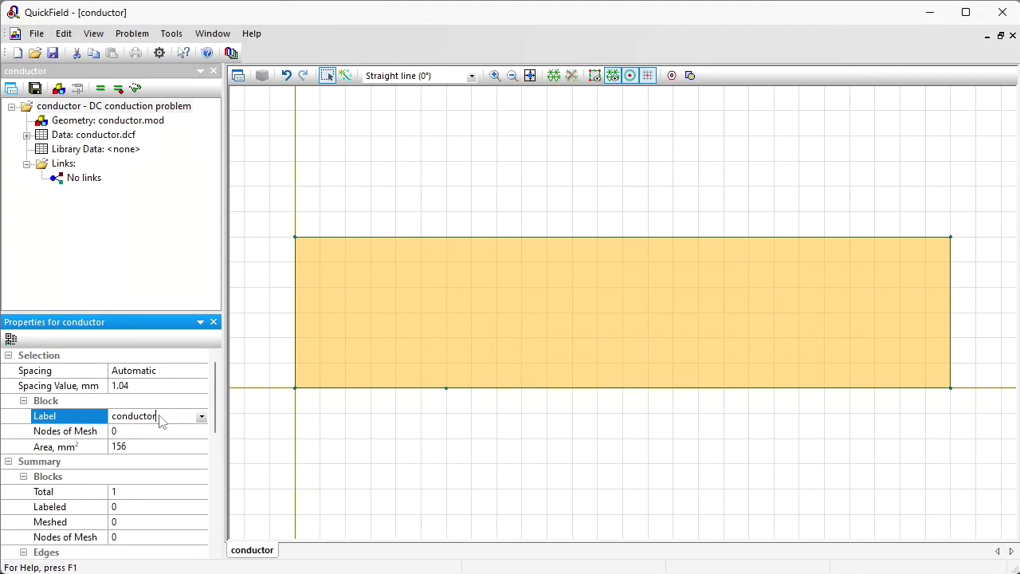
pyautogui.press('Return')
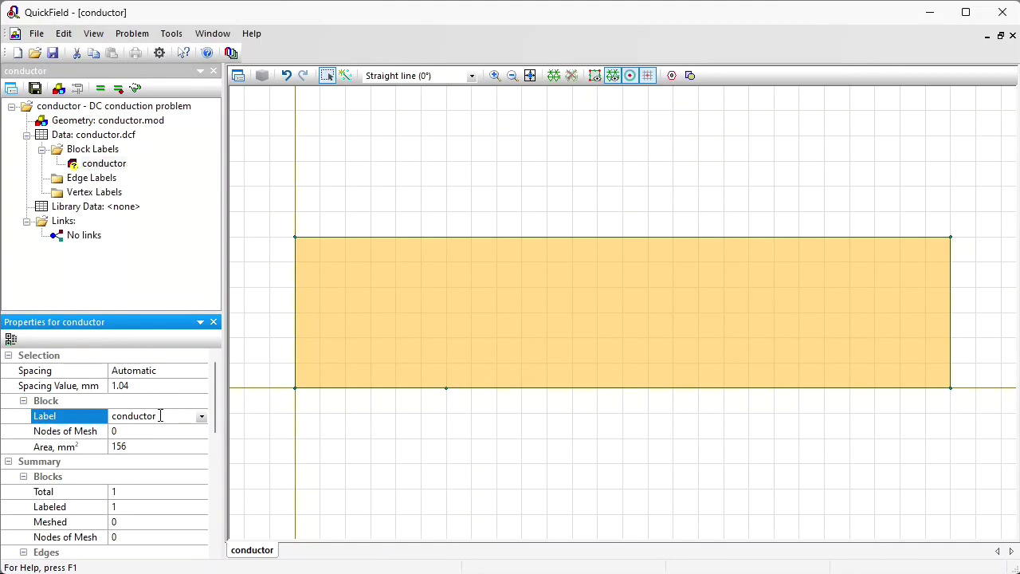
# Assign the edge label "0" to the short segment of the rectangle's bottom edge, from the origin to the added vertex.
pyautogui.click(347, 390)
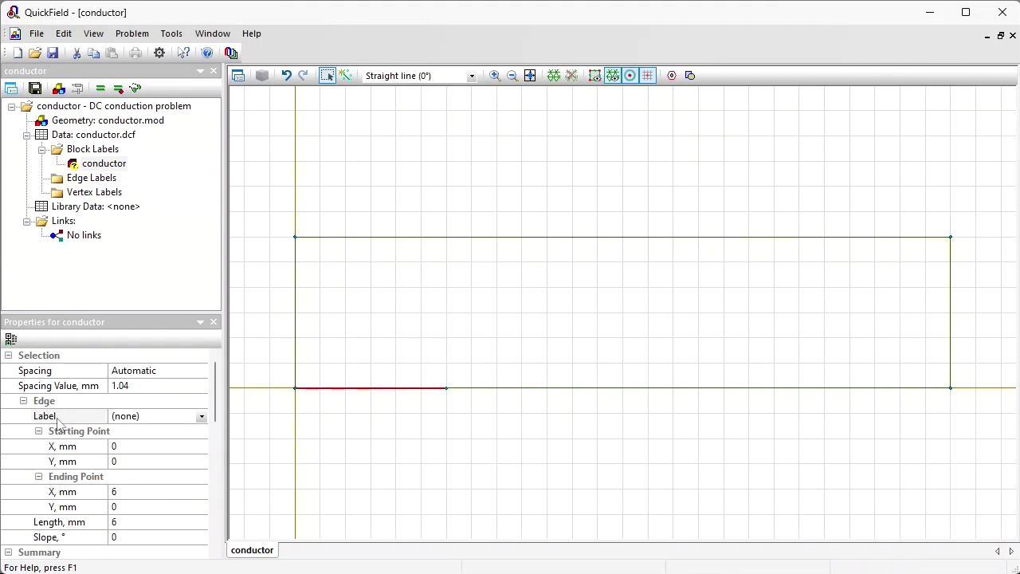
pyautogui.click(176, 416)
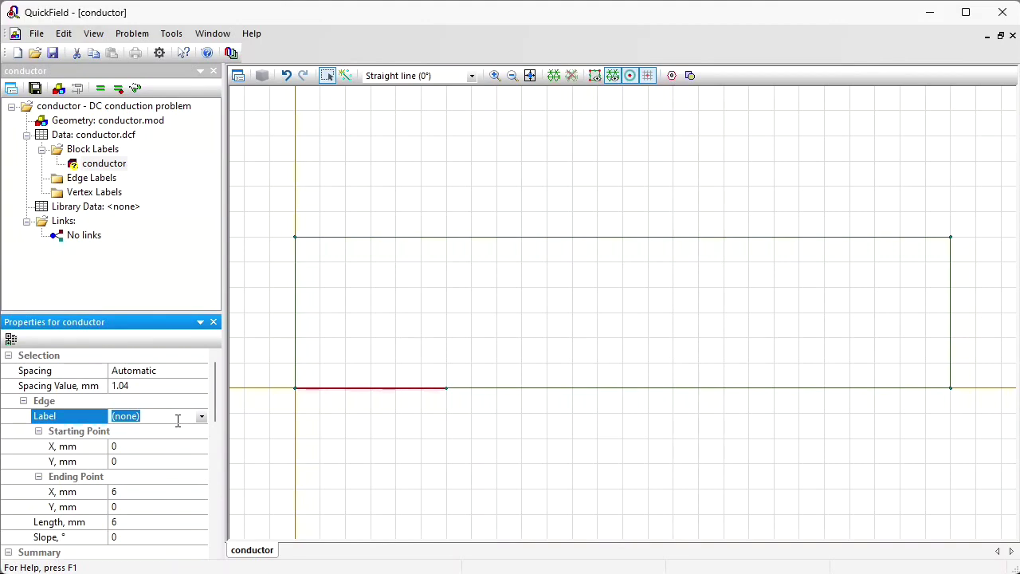
pyautogui.write('0')
pyautogui.press('Return')
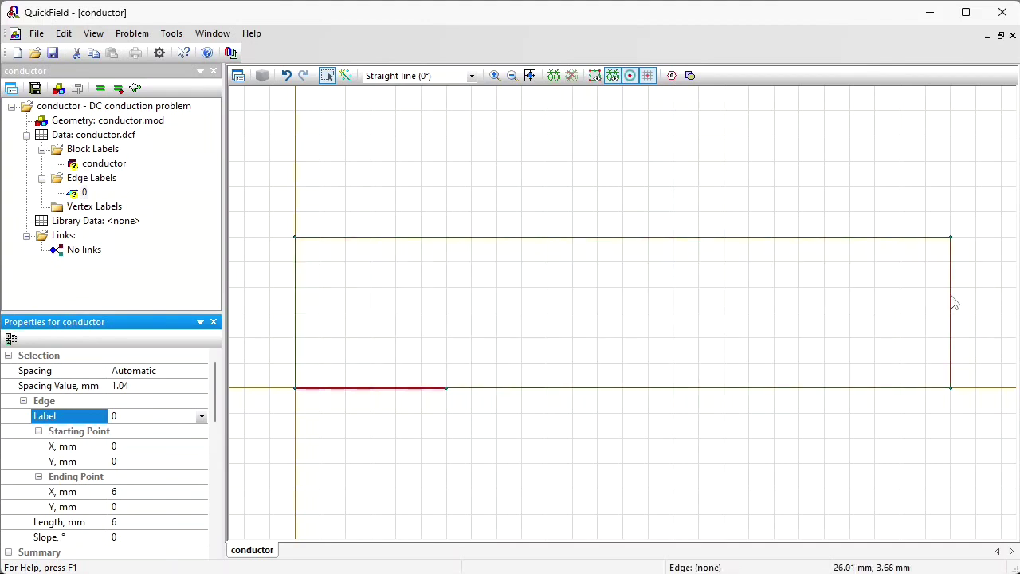
# Assign the edge label "V" to the rectangle's right vertical edge.
pyautogui.click(951, 303)
pyautogui.click(160, 417)
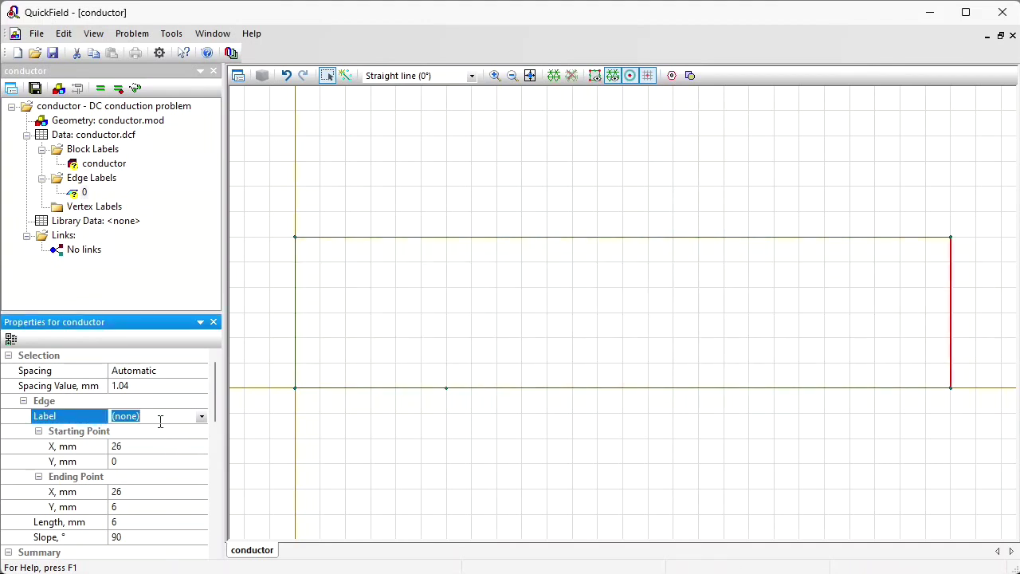
pyautogui.write('V')
pyautogui.press('Return')
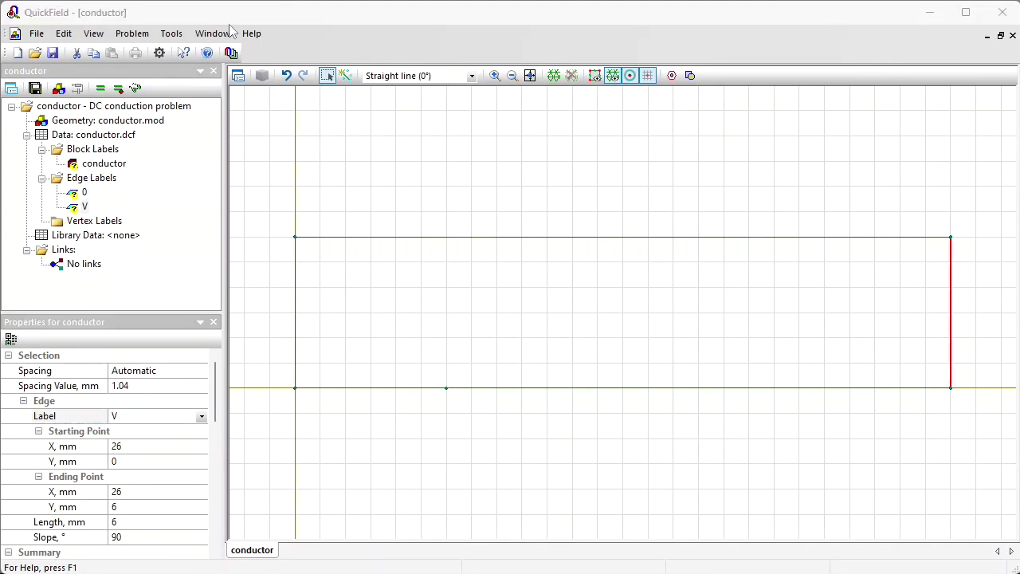
pyautogui.click(232, 21)
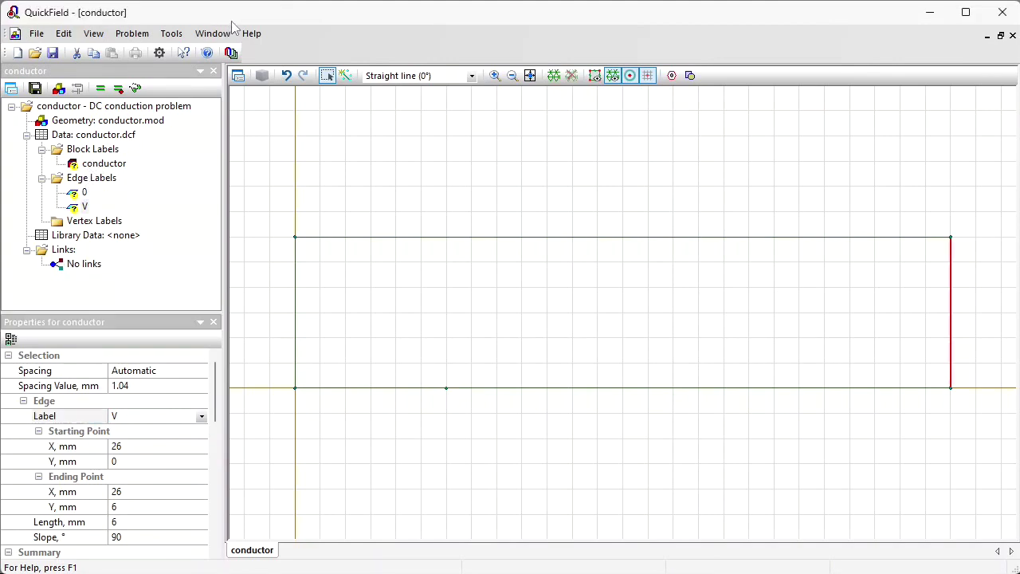
# Set the electrical conductivity of the "conductor" block label to 10e6 S/m.
pyautogui.doubleClick(74, 164)
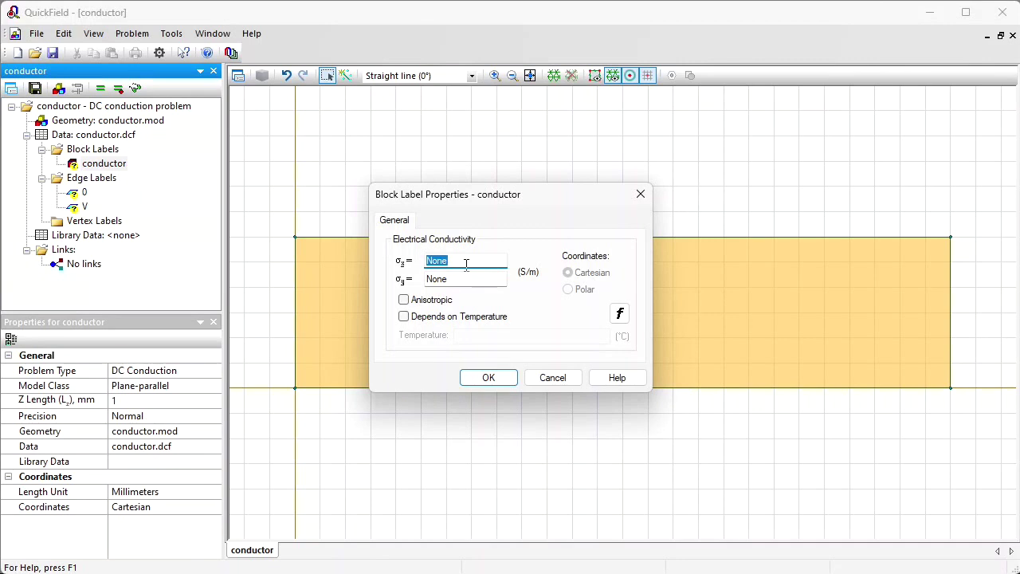
pyautogui.write('10e6')
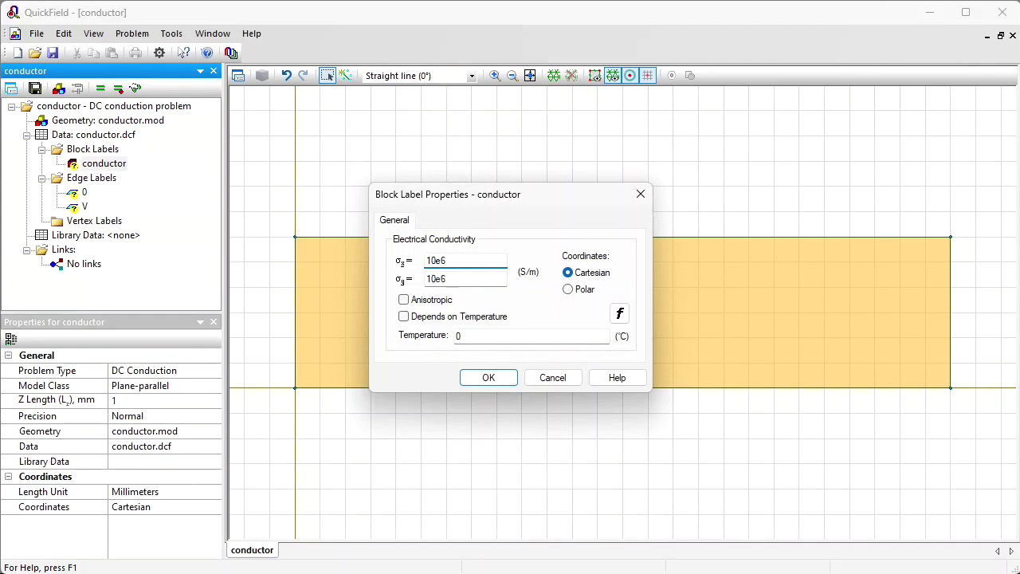
pyautogui.click(488, 378)
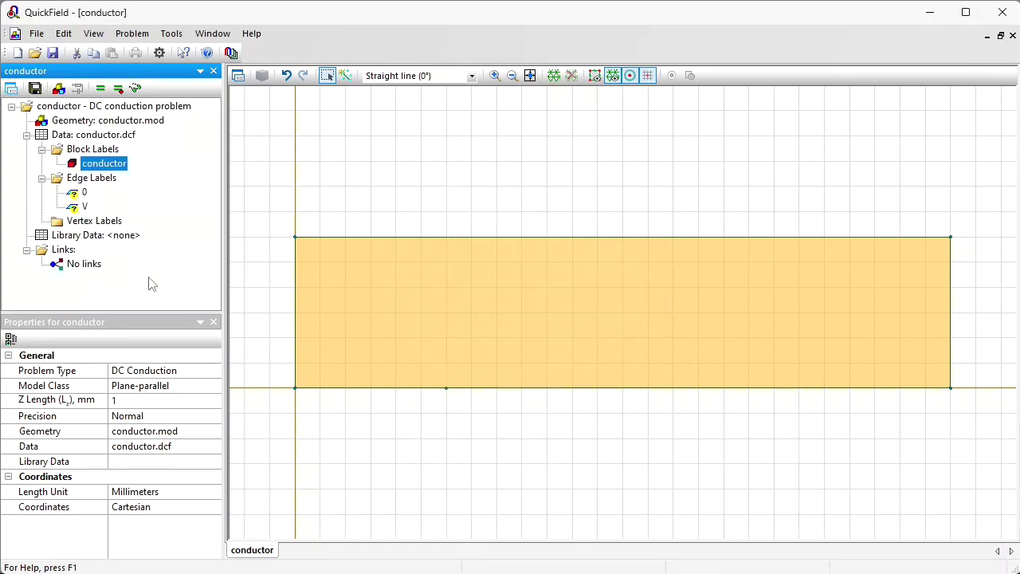
# Give edge label "0" a voltage boundary condition of 0 V.
pyautogui.click(76, 194)
pyautogui.doubleClick(74, 197)
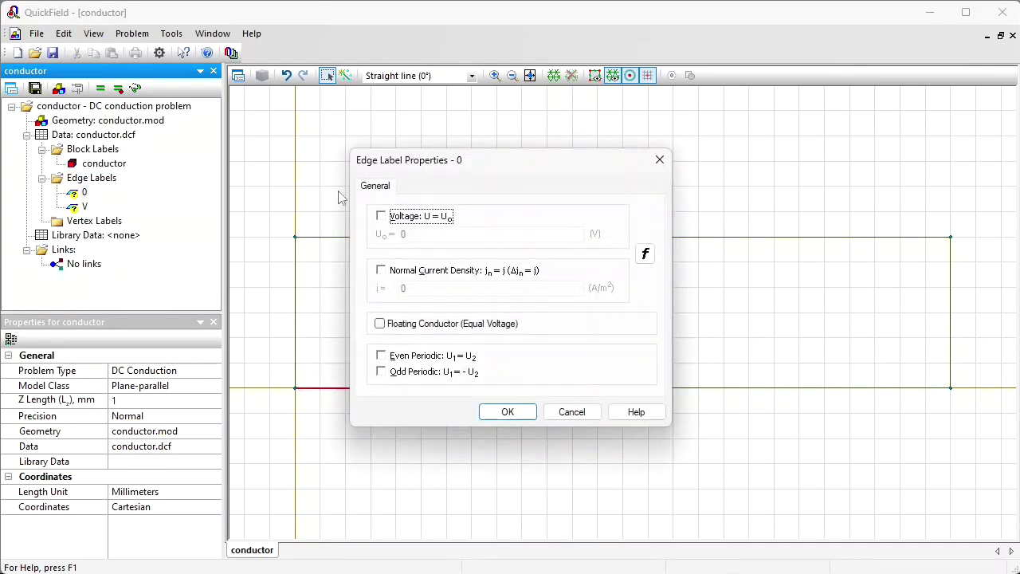
pyautogui.click(396, 217)
pyautogui.press('Return')
# Give edge label "V" a voltage boundary condition of 0.001 V.
pyautogui.press('Down')
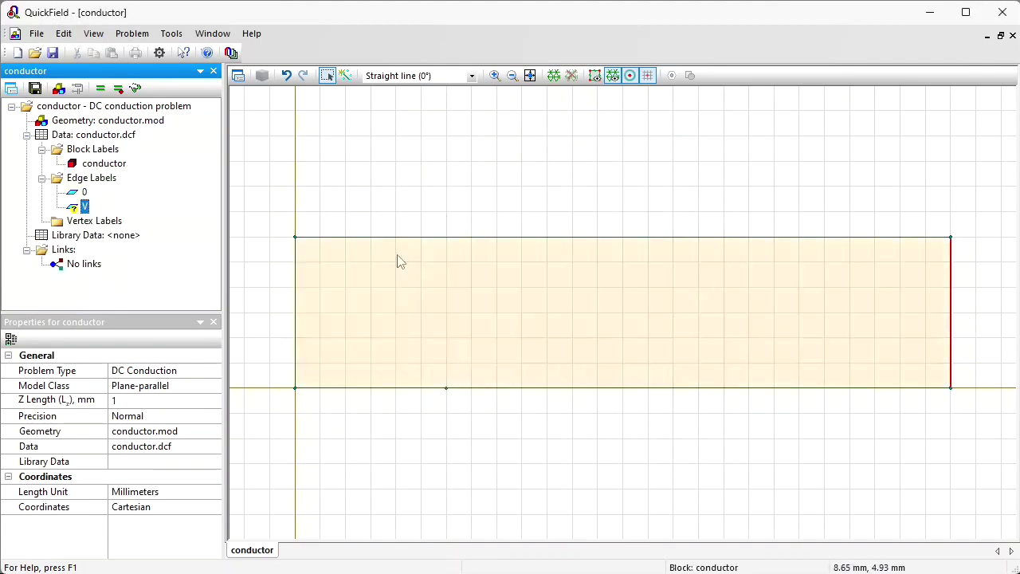
pyautogui.doubleClick(75, 209)
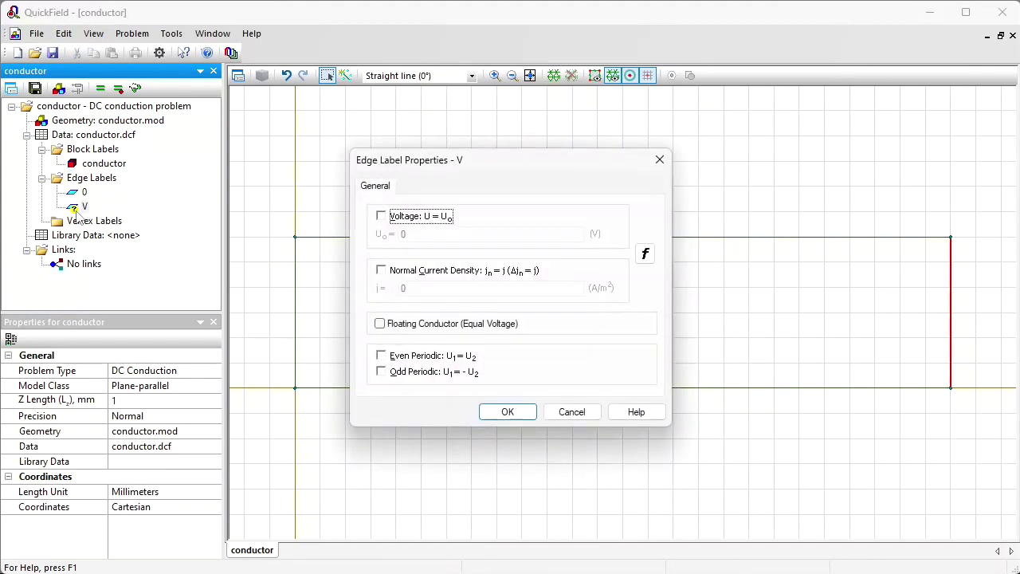
pyautogui.click(397, 218)
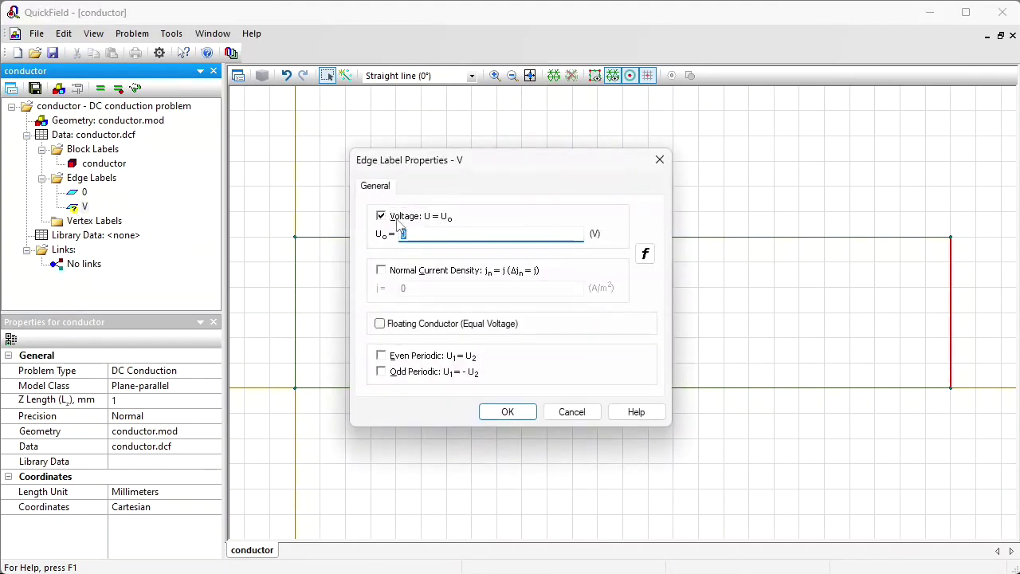
pyautogui.write('.001')
pyautogui.click(501, 416)
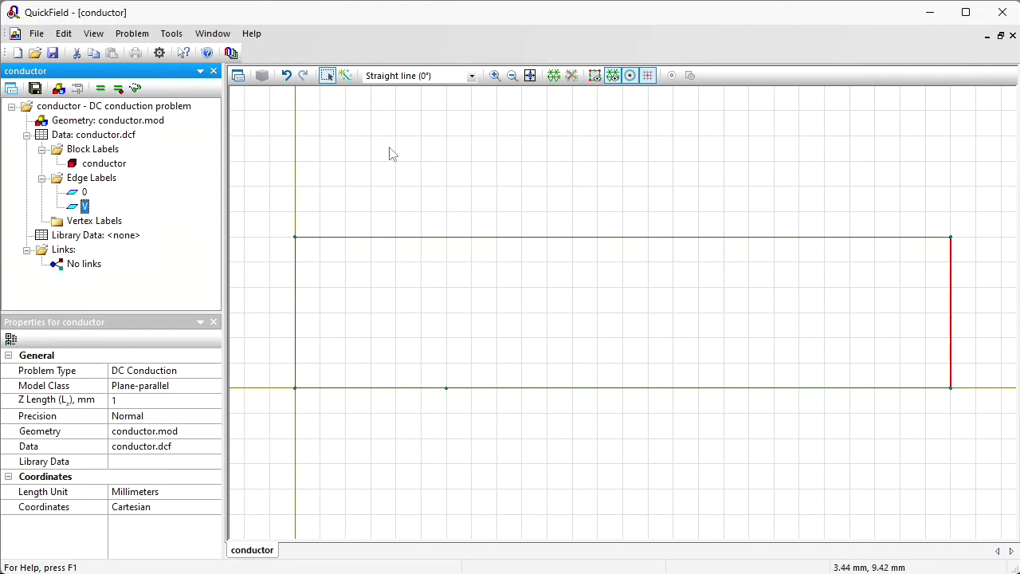
# Build the mesh and solve the problem, saving the modified files and opening the resulting field picture.
pyautogui.click(550, 83)
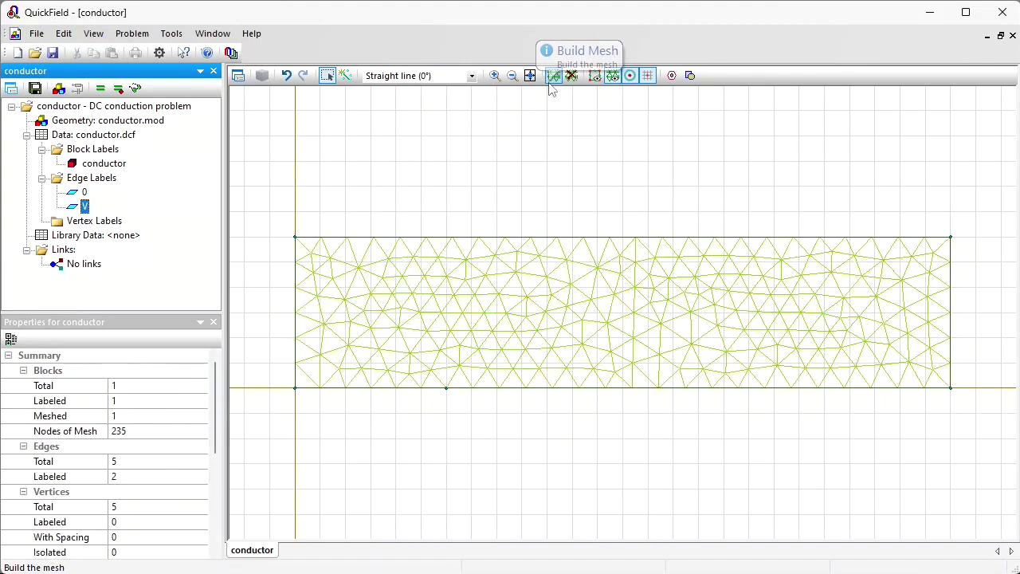
pyautogui.click(100, 91)
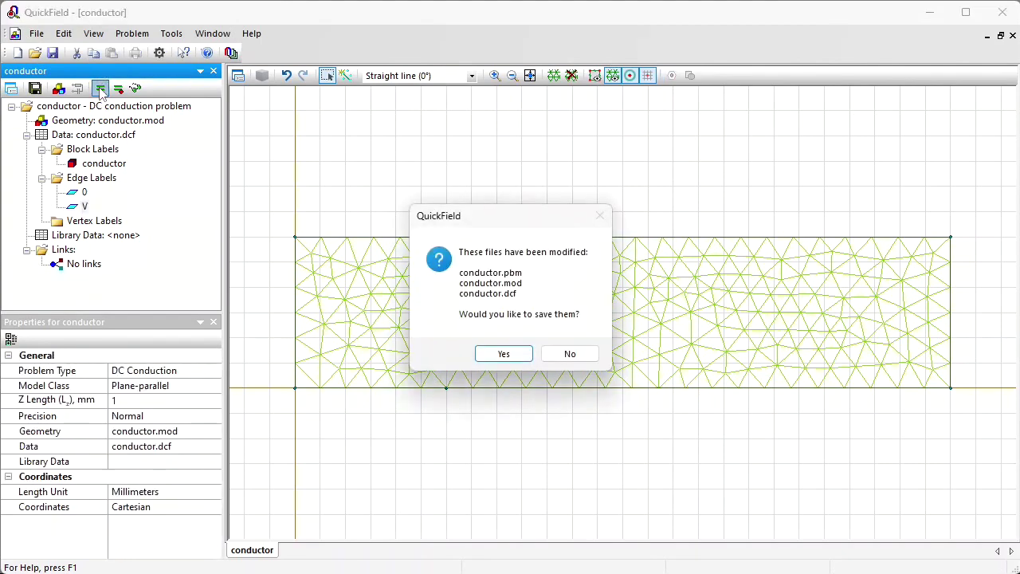
pyautogui.click(511, 359)
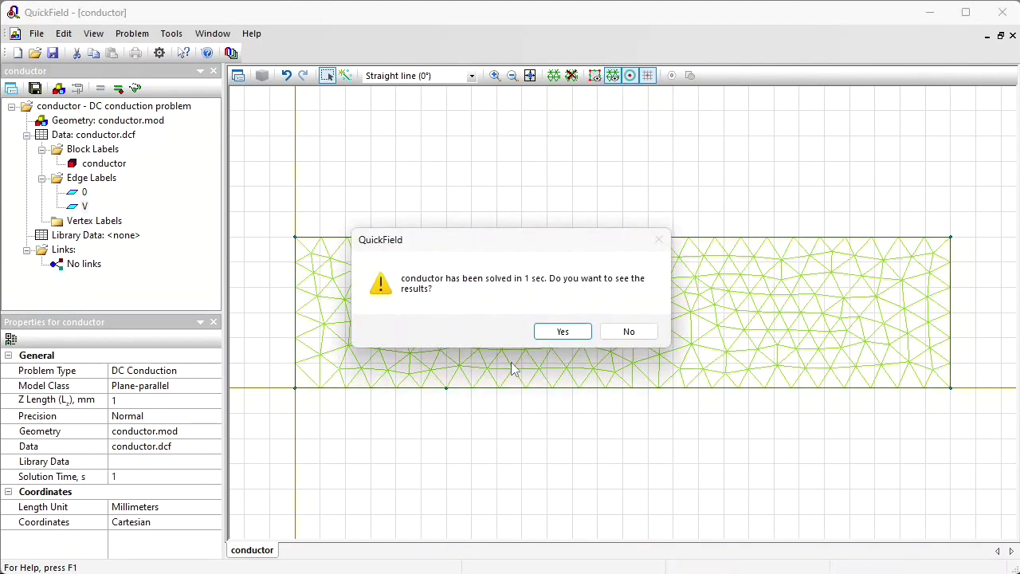
pyautogui.click(548, 332)
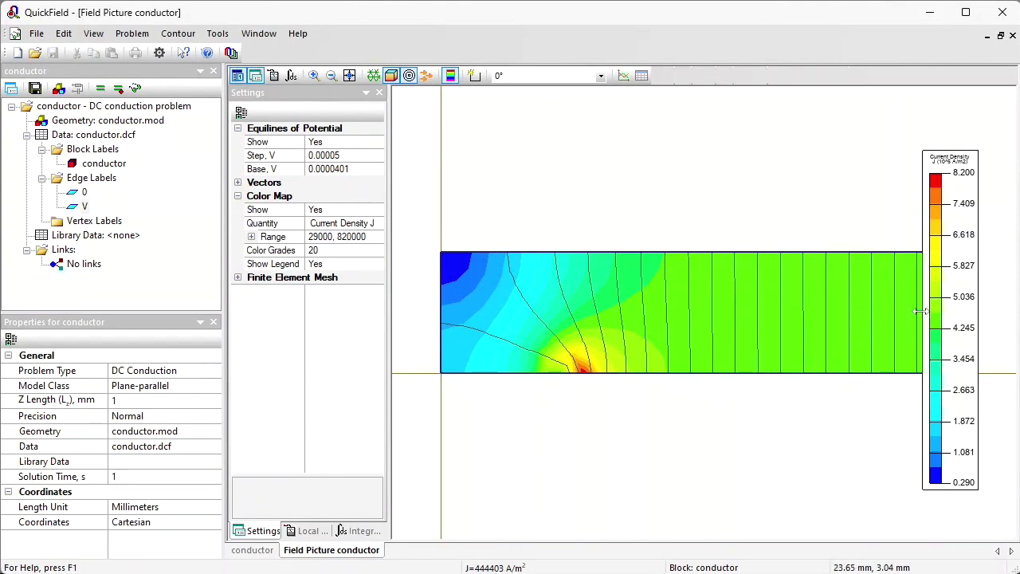
# Enlarge the current density legend, move it over the conductor, and examine the current concentration along the lower edge up close.
pyautogui.moveTo(923, 315); pyautogui.dragTo(891, 315)
pyautogui.moveTo(943, 279); pyautogui.dragTo(792, 276)
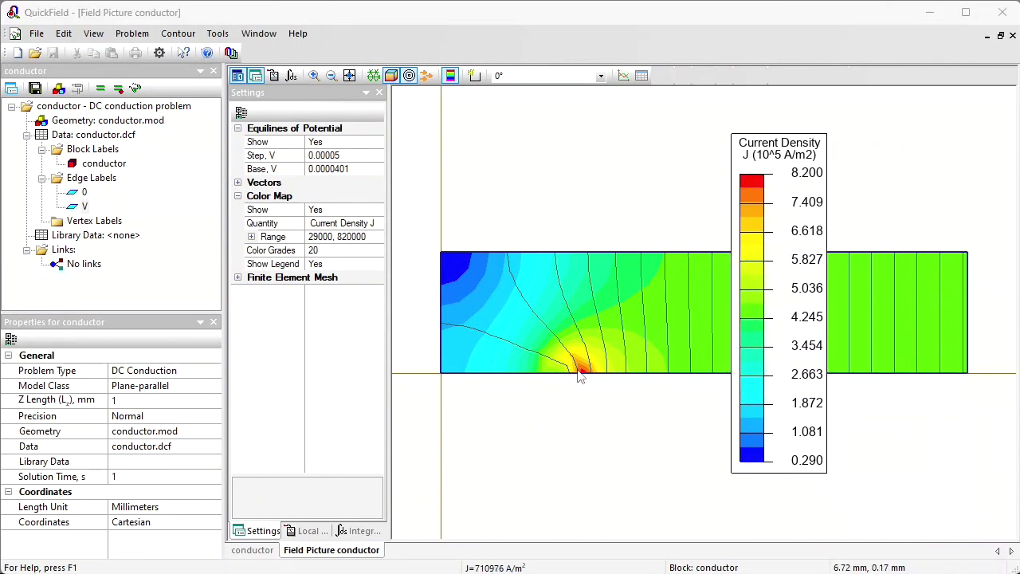
pyautogui.click(314, 76)
pyautogui.moveTo(525, 339); pyautogui.dragTo(619, 396)
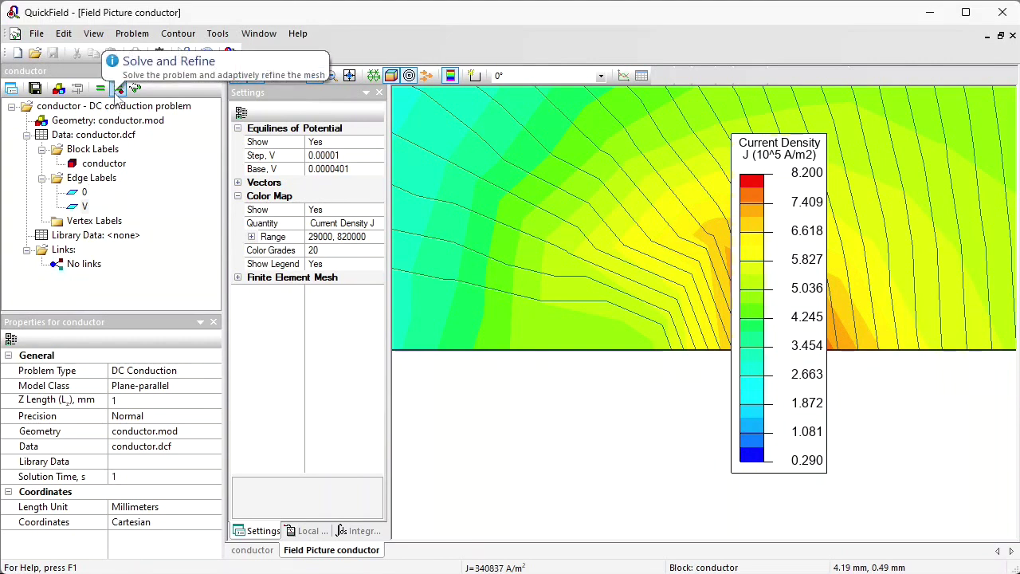
# Refine the mesh based on the previous solution with 1 iteration and 705 nodes, and inspect the new field near the current peak.
pyautogui.click(118, 89)
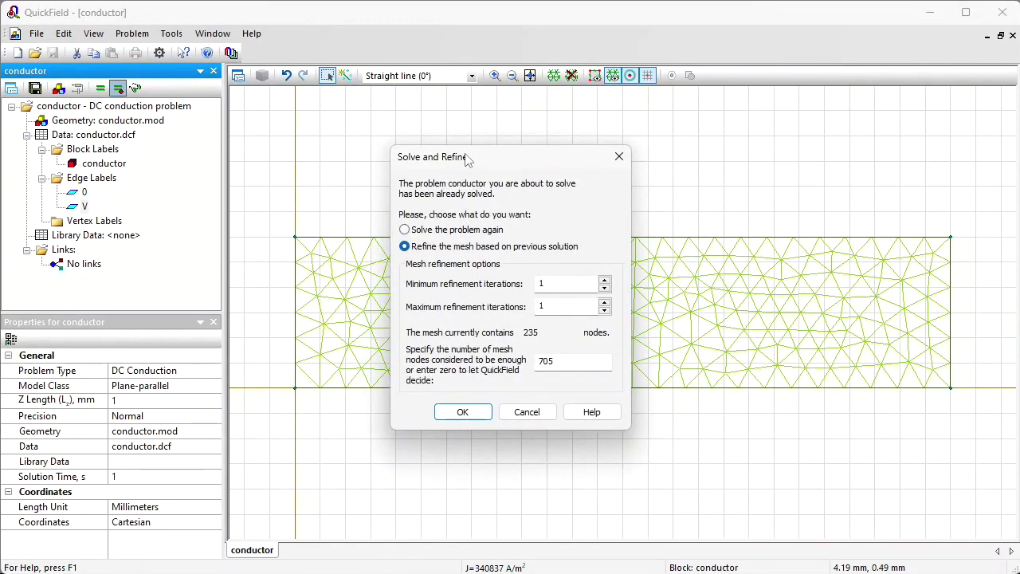
pyautogui.moveTo(481, 165); pyautogui.dragTo(707, 166)
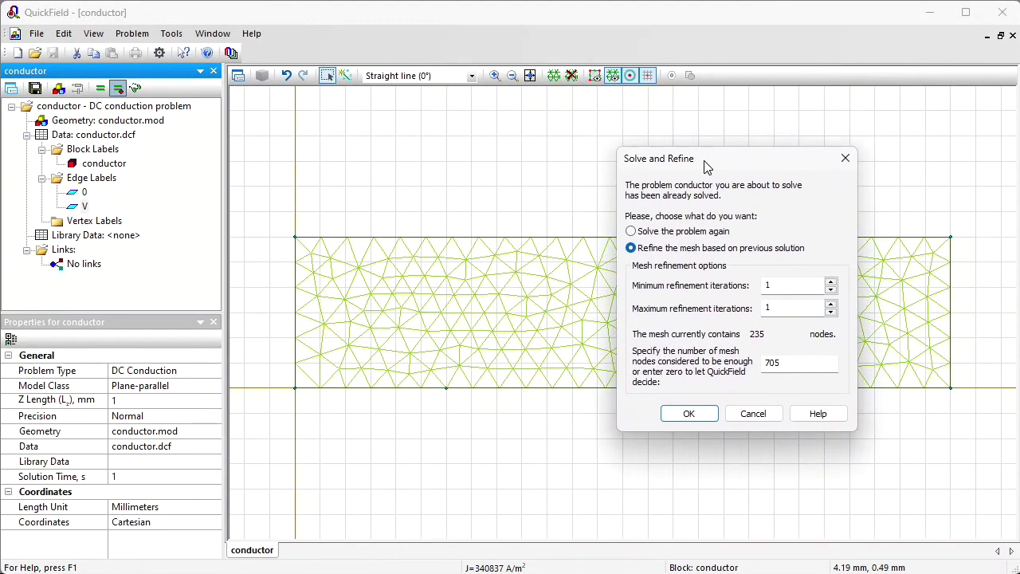
pyautogui.click(689, 414)
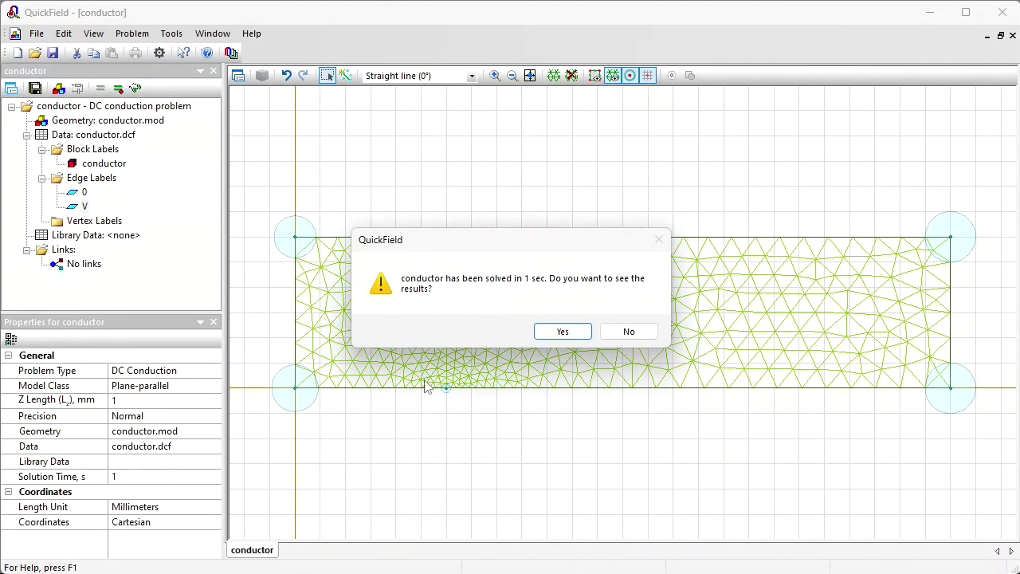
pyautogui.click(575, 332)
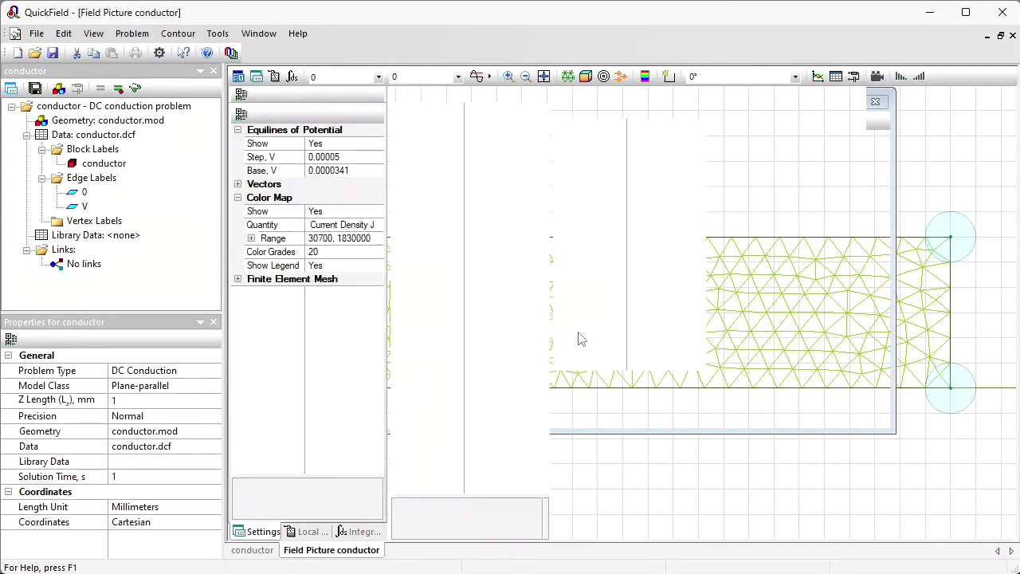
pyautogui.moveTo(554, 318); pyautogui.dragTo(649, 398)
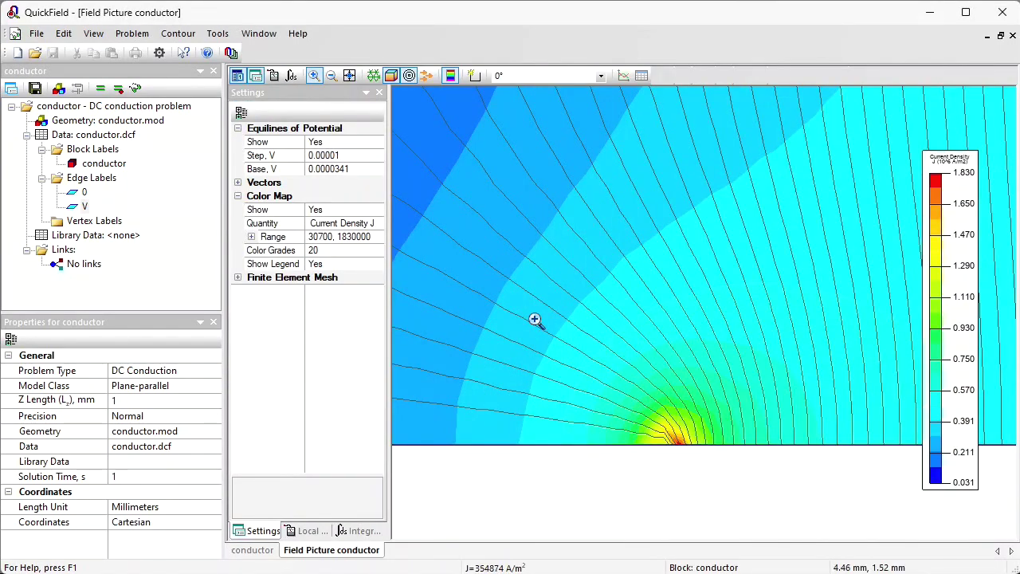
# Refine the mesh again with 1 iteration and 1130 nodes, and open the resulting field picture.
pyautogui.click(118, 89)
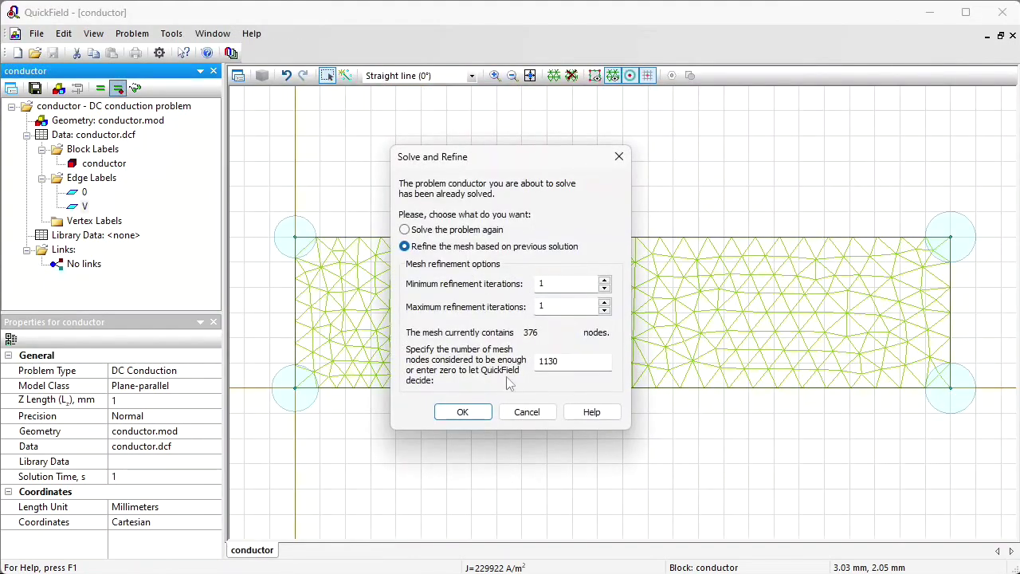
pyautogui.click(469, 411)
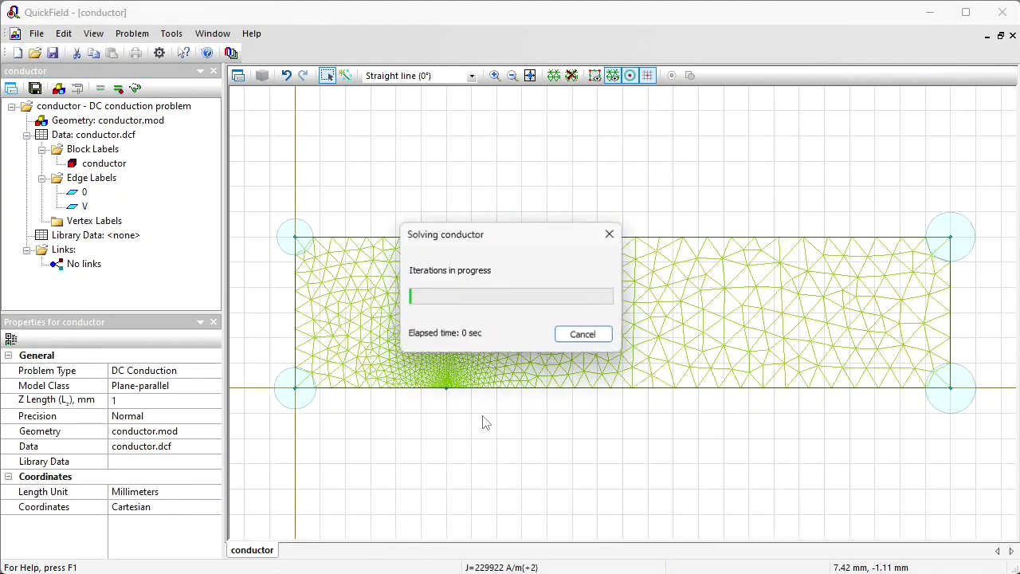
pyautogui.click(562, 332)
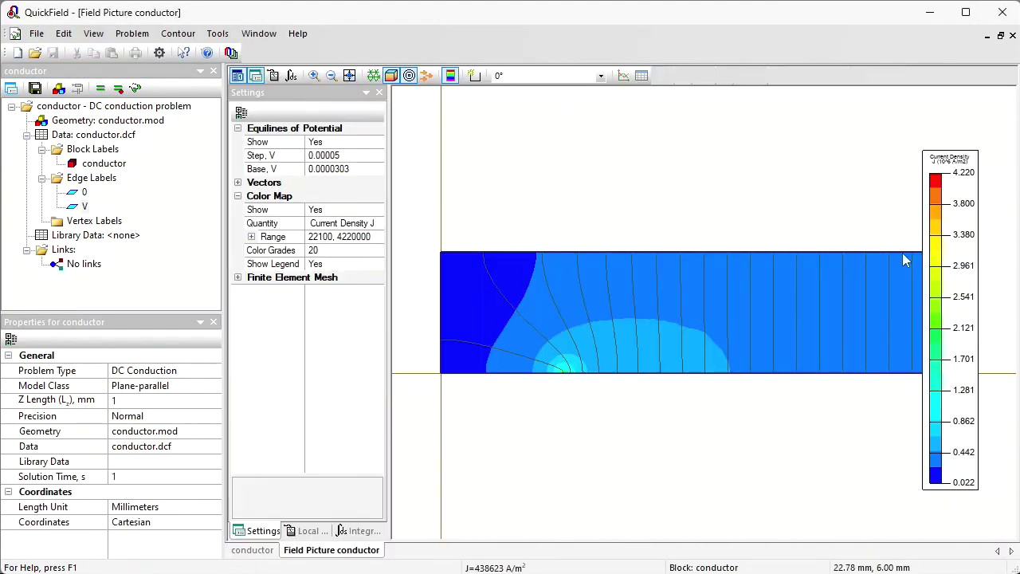
# Enlarge the legend and move it over the conductor, and set the color map quantity to Voltage U.
pyautogui.moveTo(921, 259); pyautogui.dragTo(894, 261)
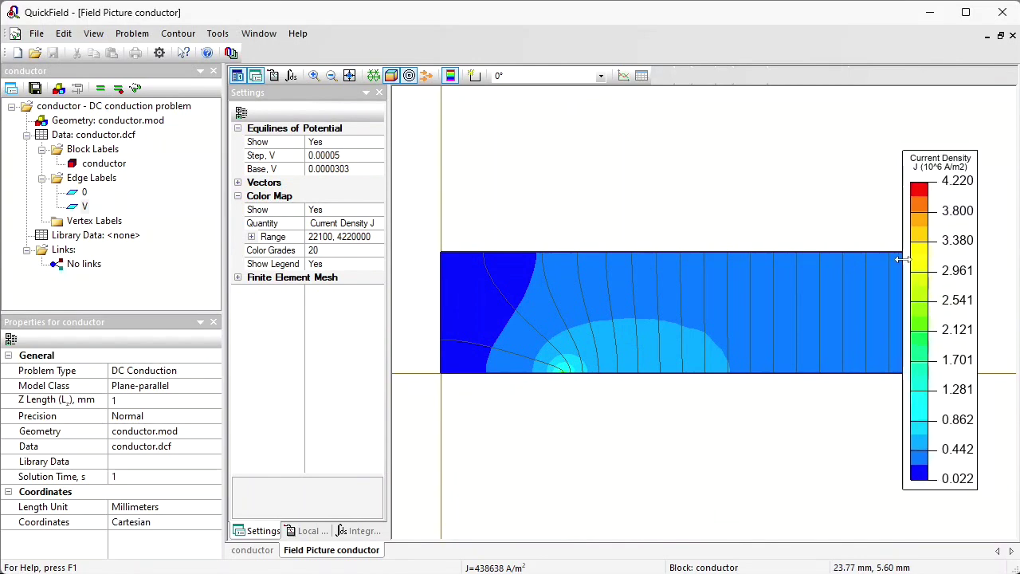
pyautogui.moveTo(934, 321); pyautogui.dragTo(801, 321)
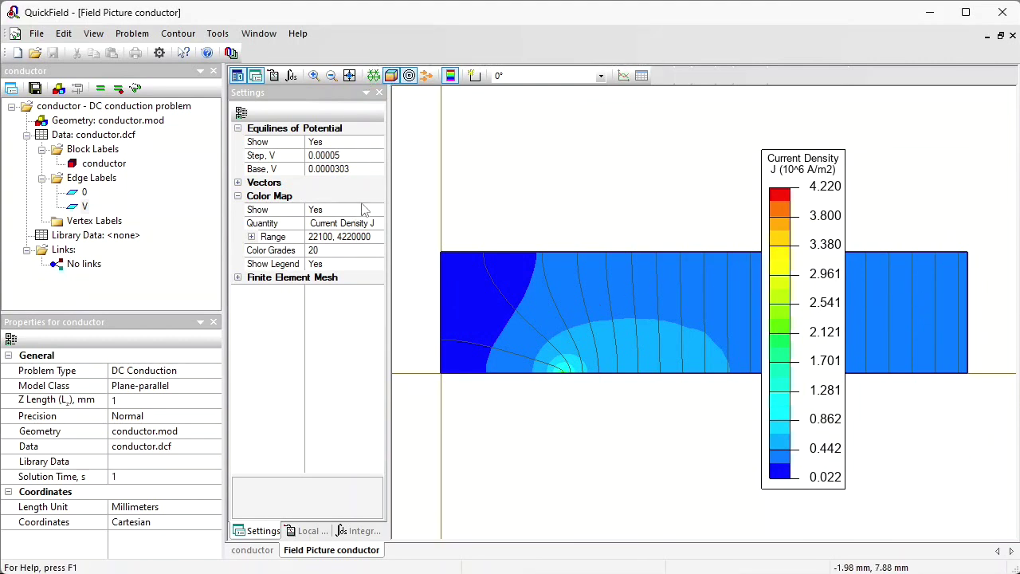
pyautogui.click(379, 225)
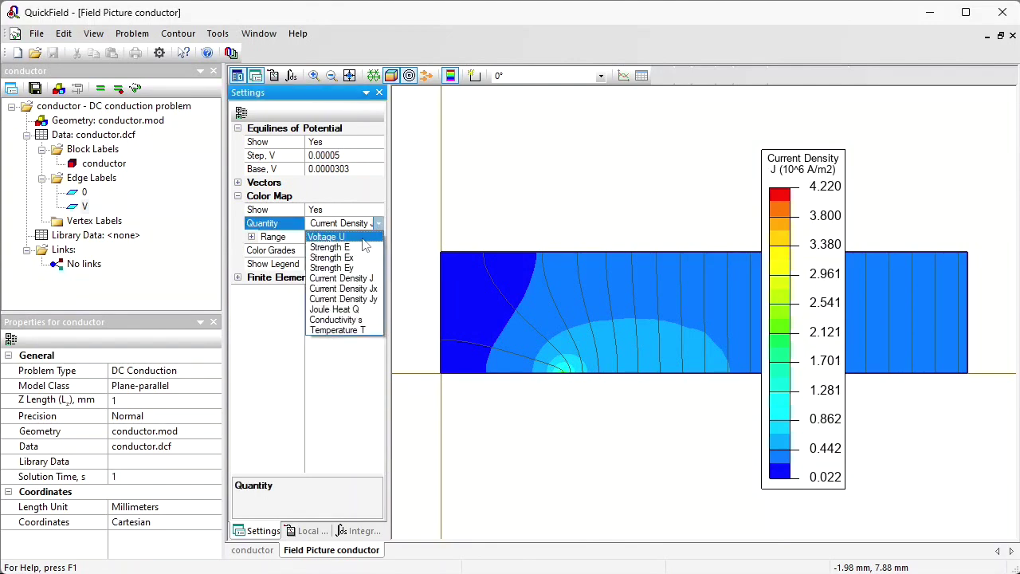
pyautogui.click(363, 237)
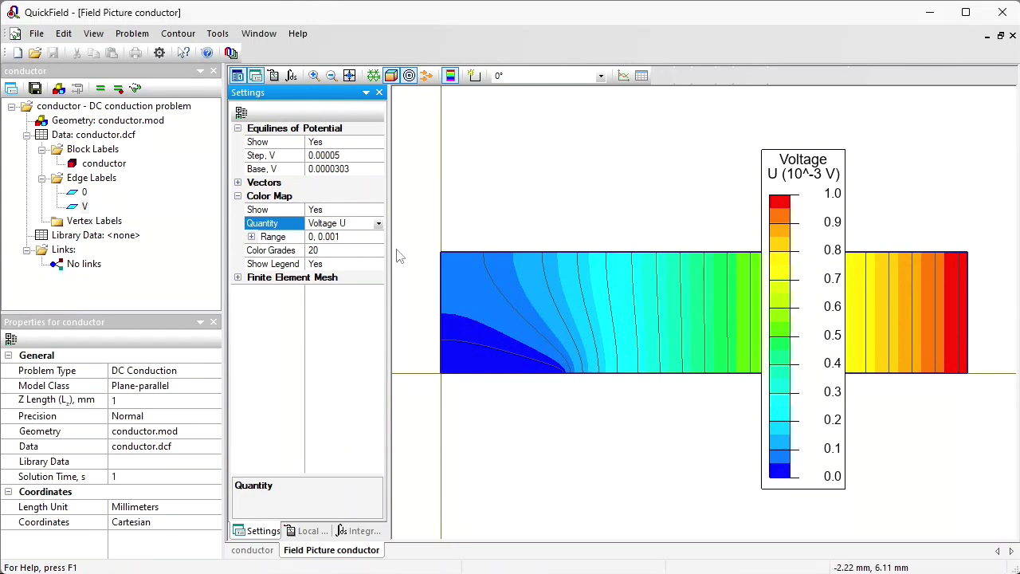
# Replace the color map and its legend with a vector plot of Current Density J at a scale factor of 10.
pyautogui.click(450, 75)
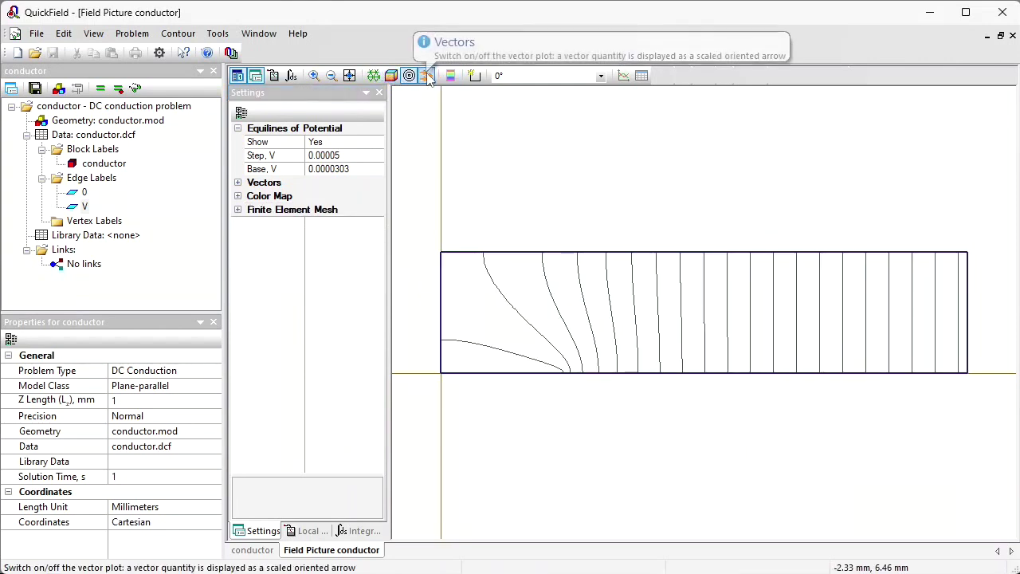
pyautogui.click(427, 76)
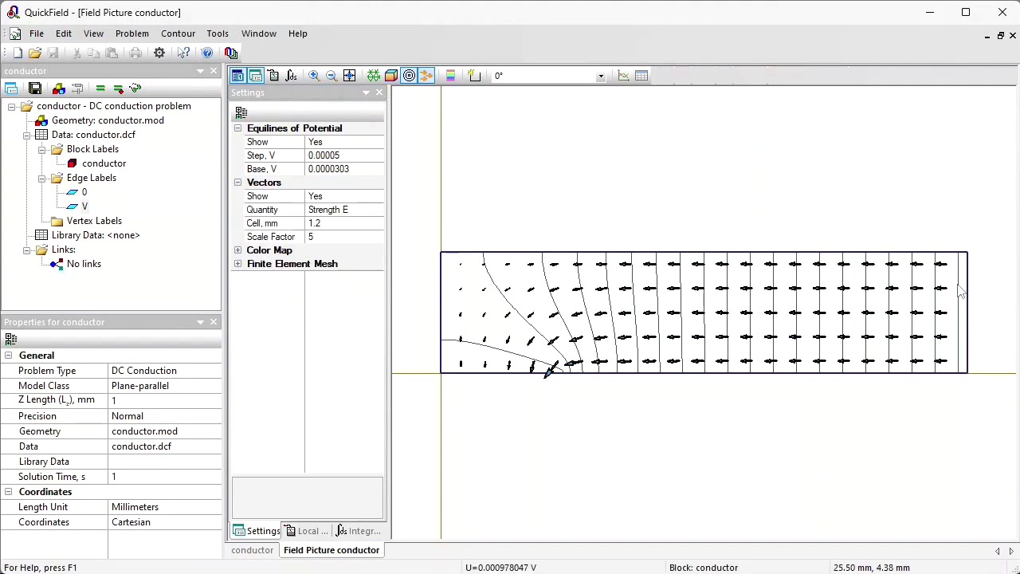
pyautogui.click(379, 209)
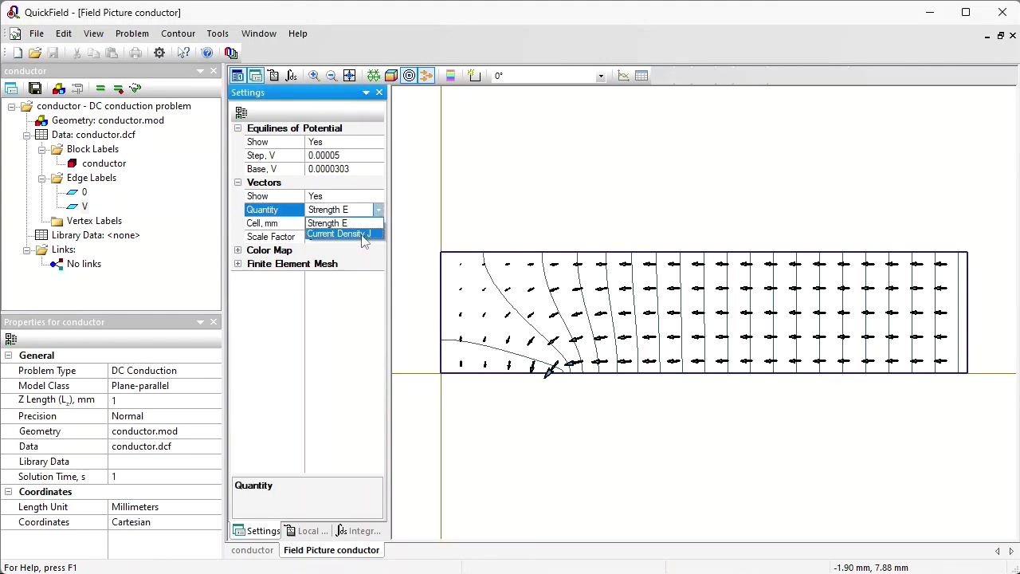
pyautogui.click(364, 234)
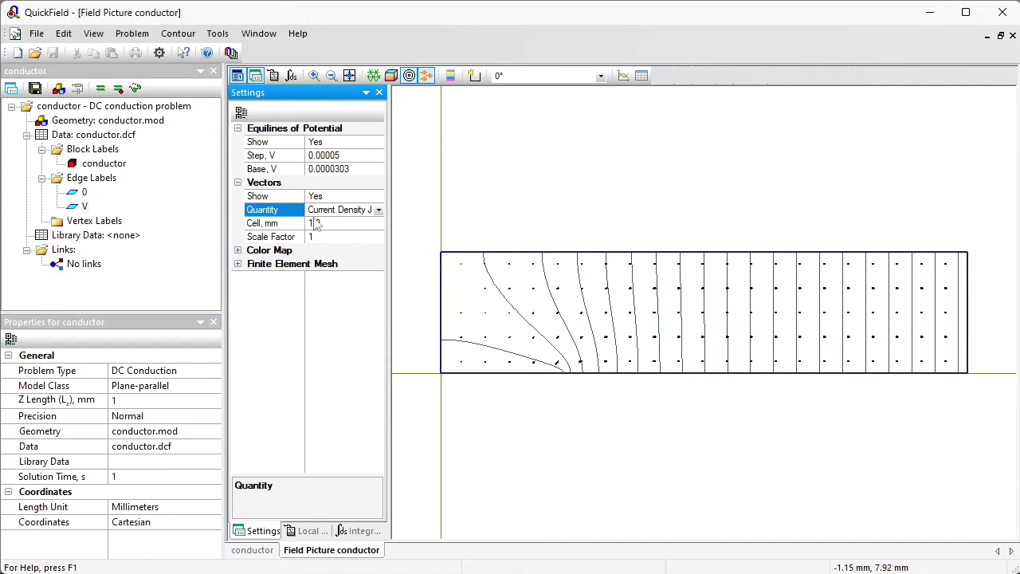
pyautogui.click(326, 238)
pyautogui.write('10')
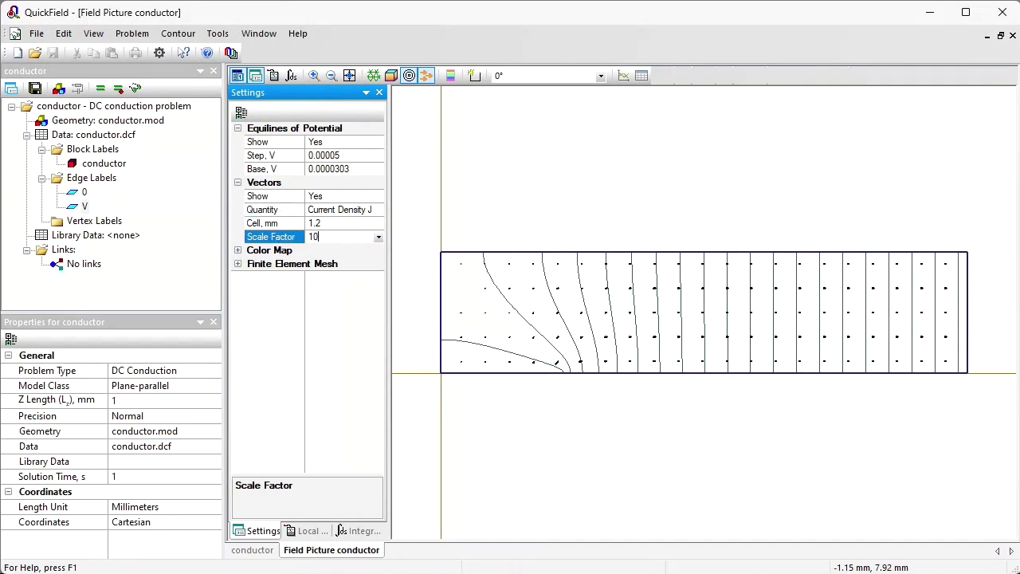
pyautogui.press('Return')
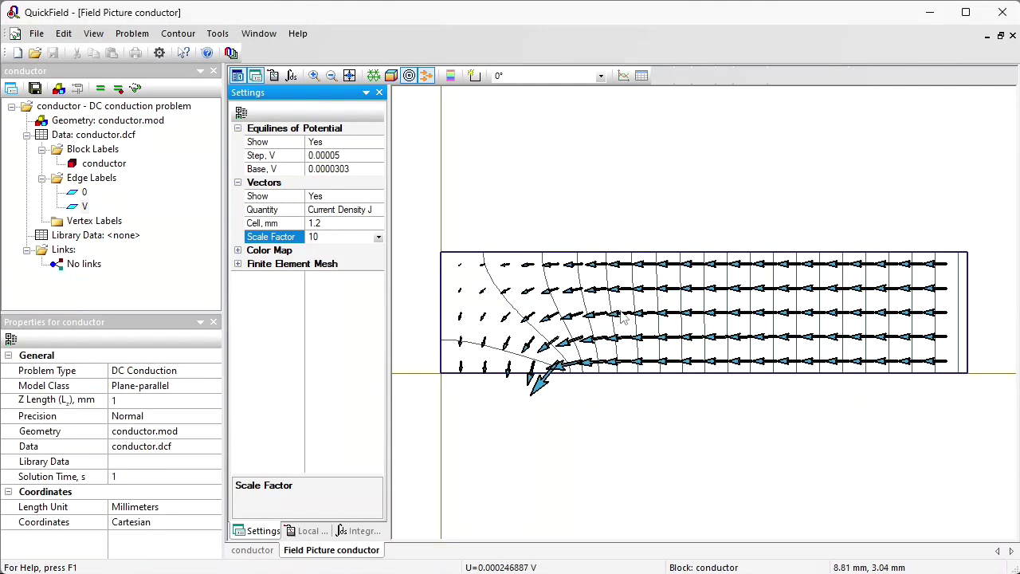
# Add the 0 V edge along the conductor's bottom as a contour and calculate the integral quantities for it.
pyautogui.click(475, 75)
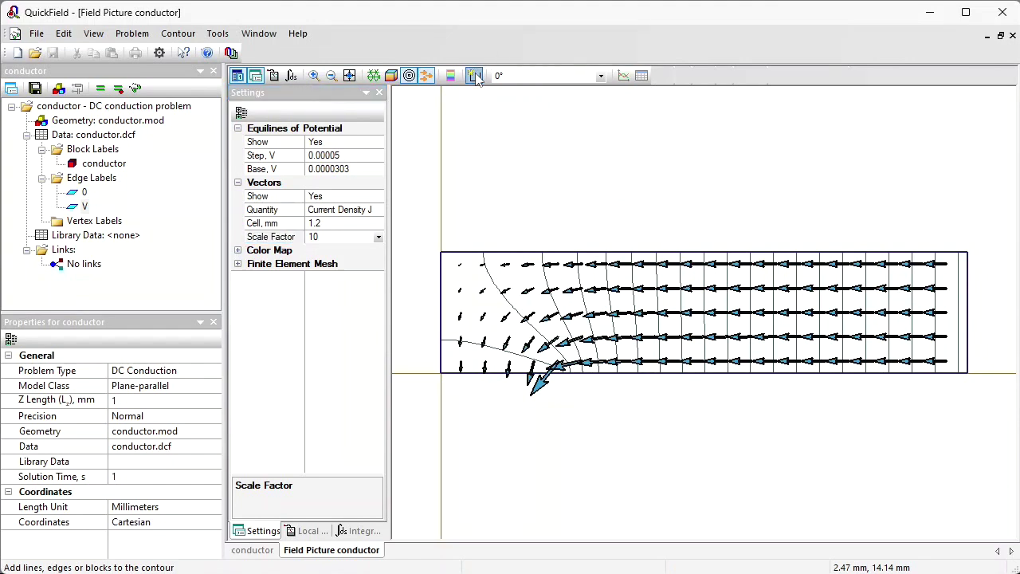
pyautogui.click(500, 376)
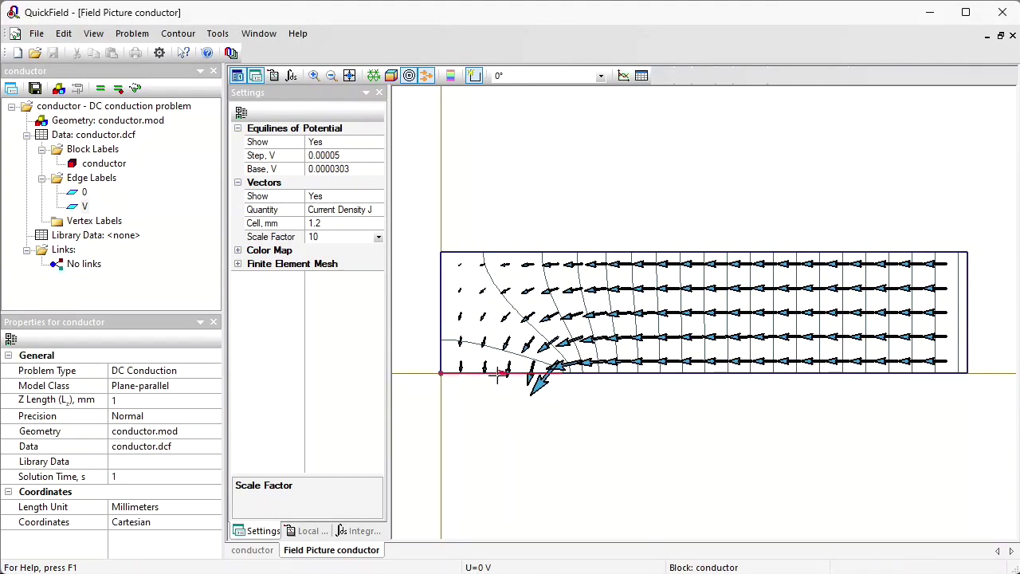
pyautogui.click(357, 531)
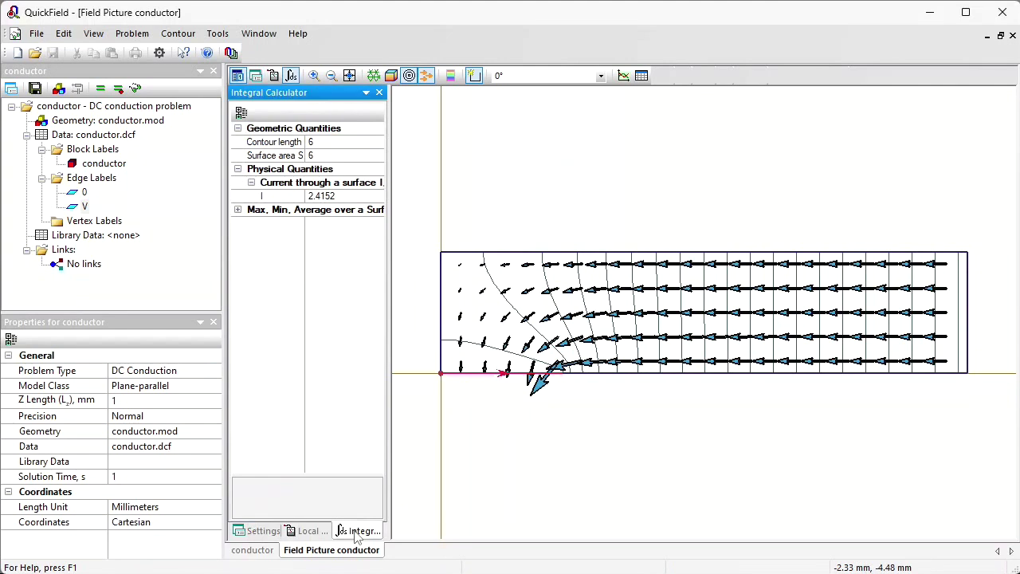
# Record the calculated current 2.4152 in a blank Notepad document and return to the field picture.
pyautogui.click(335, 197)
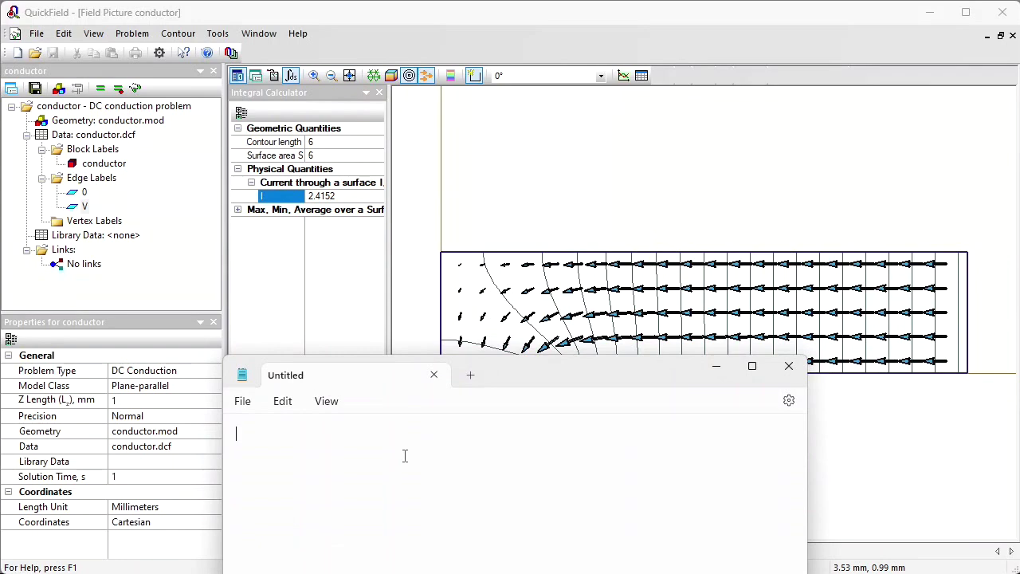
pyautogui.write('2.4152')
pyautogui.click(735, 39)
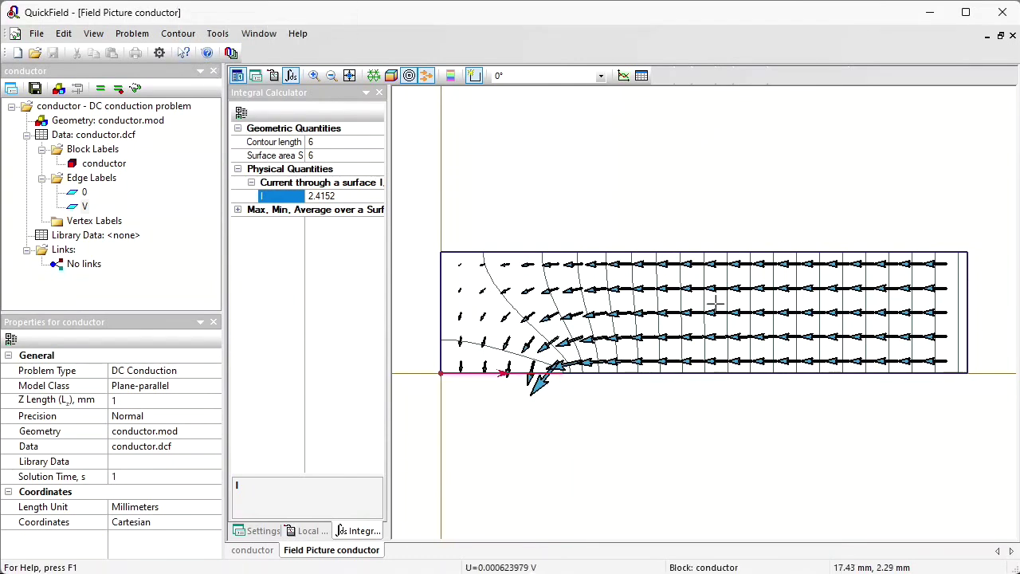
# Replace the contour with one along the conductor's right vertical edge, and reverse its direction.
pyautogui.click(178, 34)
pyautogui.click(212, 147)
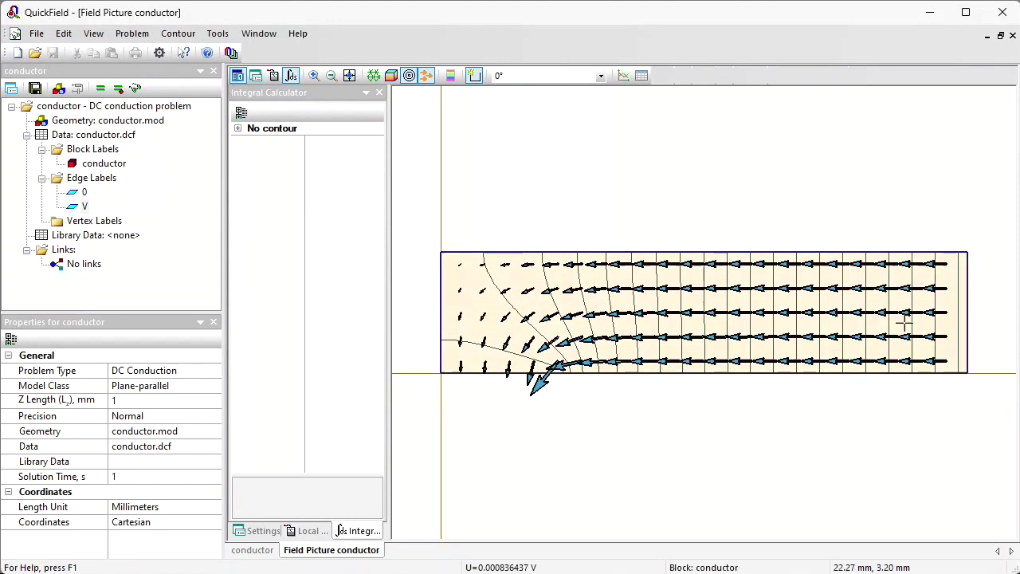
pyautogui.click(963, 323)
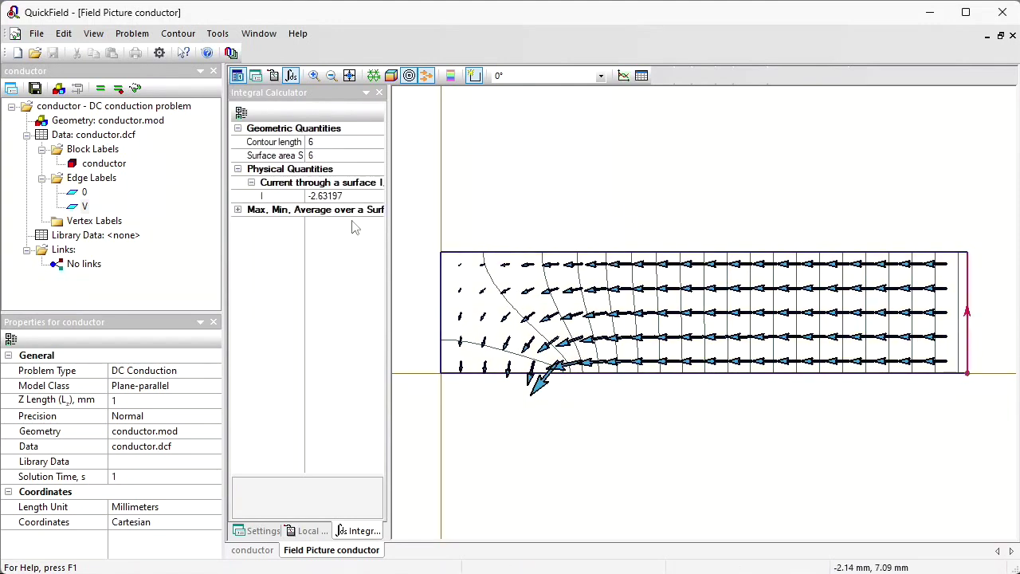
pyautogui.click(178, 34)
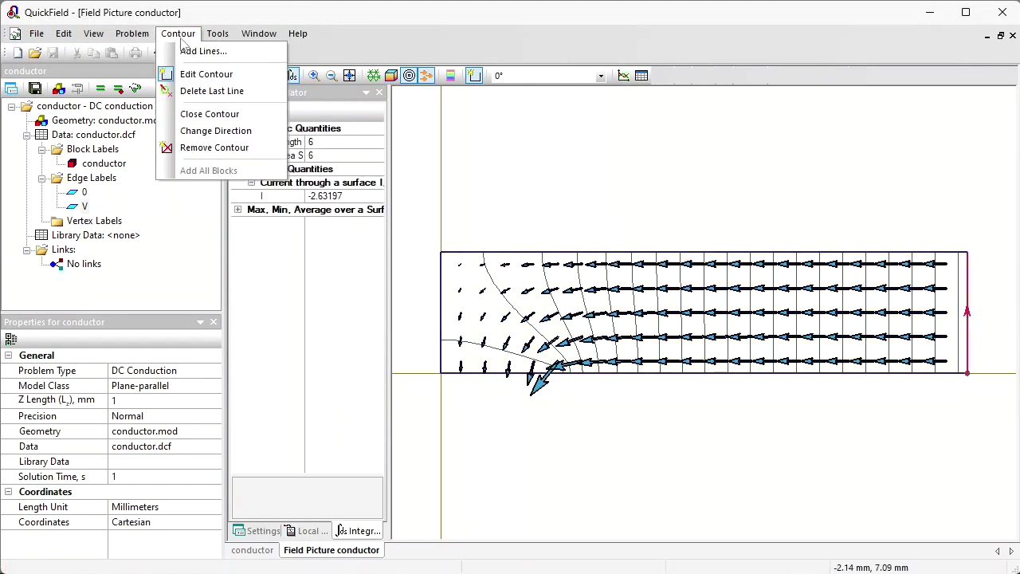
pyautogui.click(239, 131)
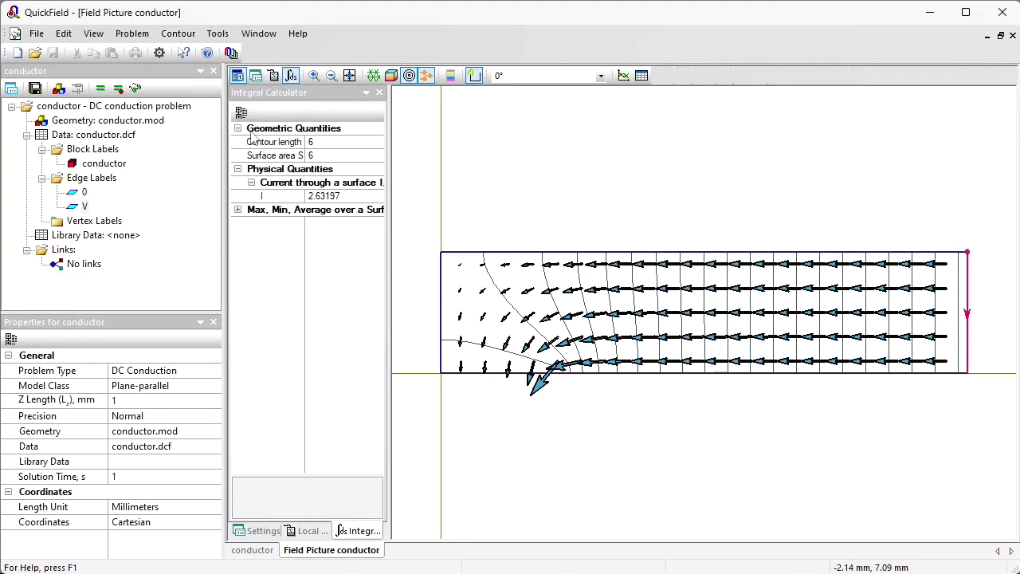
# Add the right edge's current 2.63197 below the first value in Notepad and return to the field picture.
pyautogui.click(325, 195)
pyautogui.hotkey('alt', 'Tab')
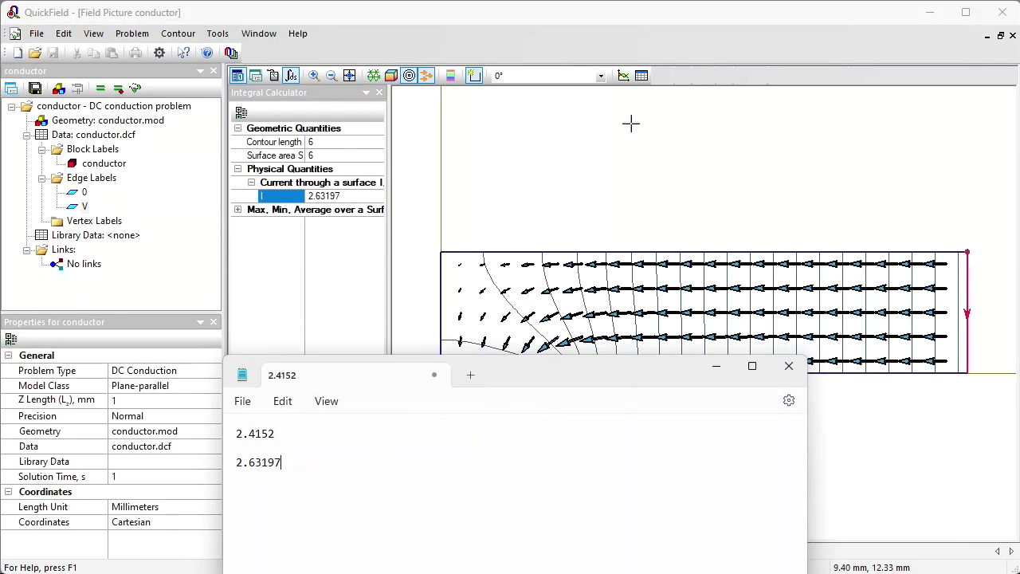
pyautogui.click(670, 70)
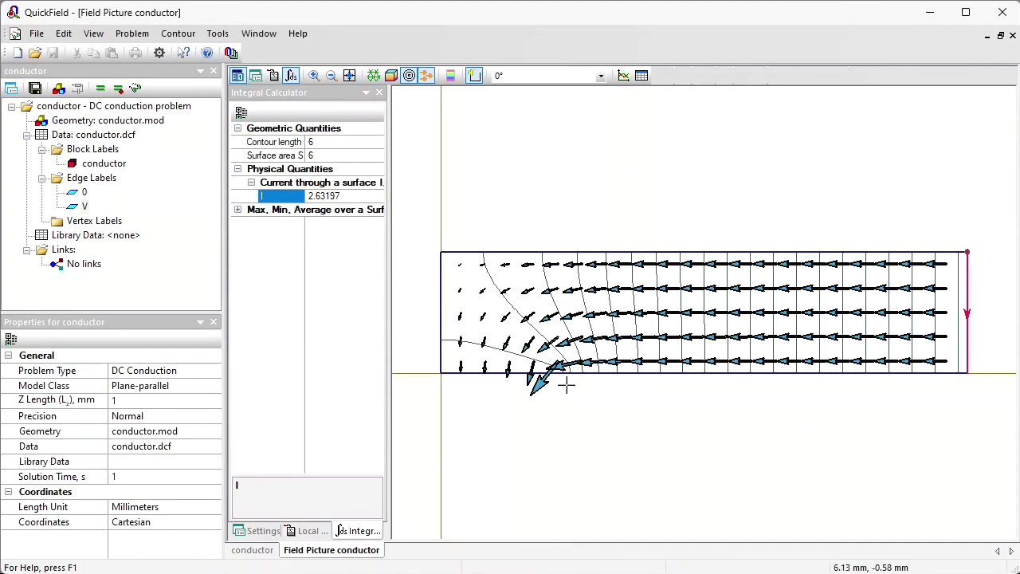
# Show the color map together with the vectors and set its quantity to Current Density J.
pyautogui.click(392, 77)
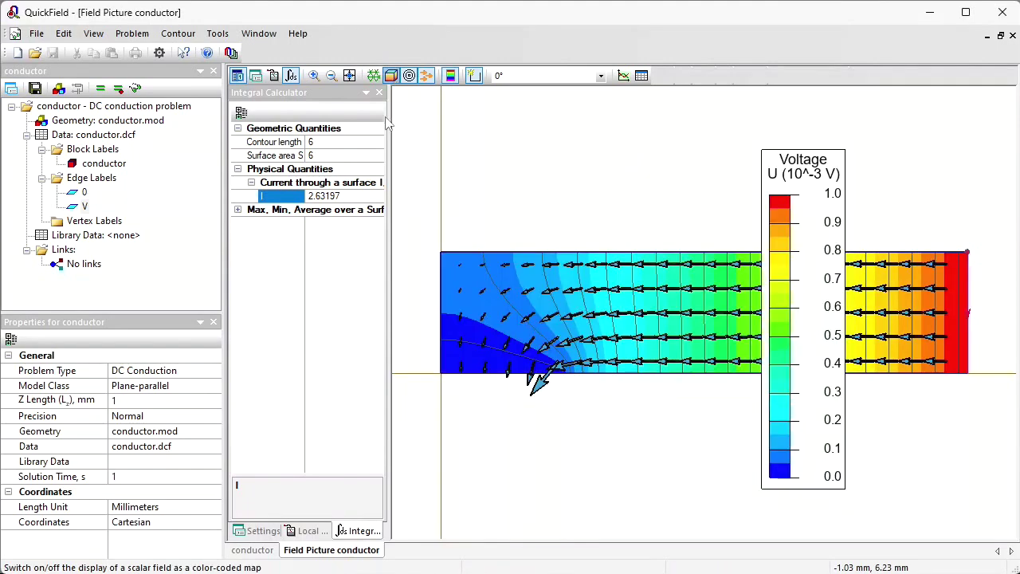
pyautogui.click(263, 531)
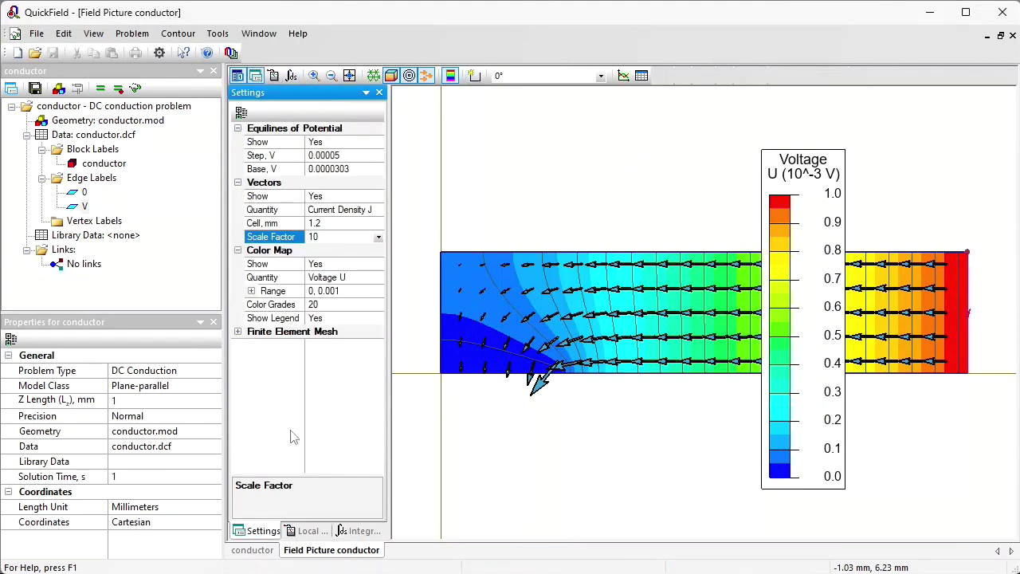
pyautogui.click(379, 278)
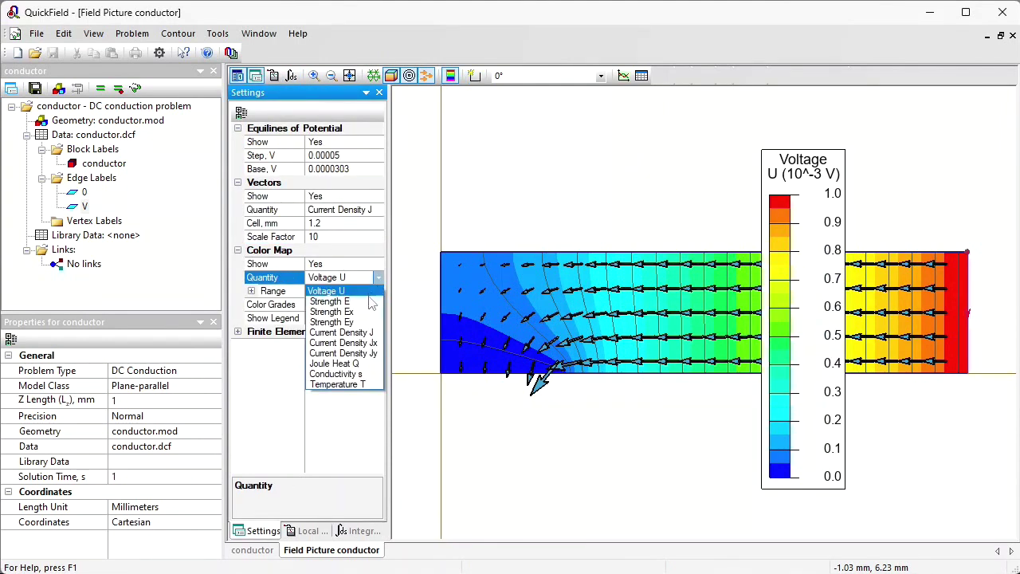
pyautogui.click(364, 333)
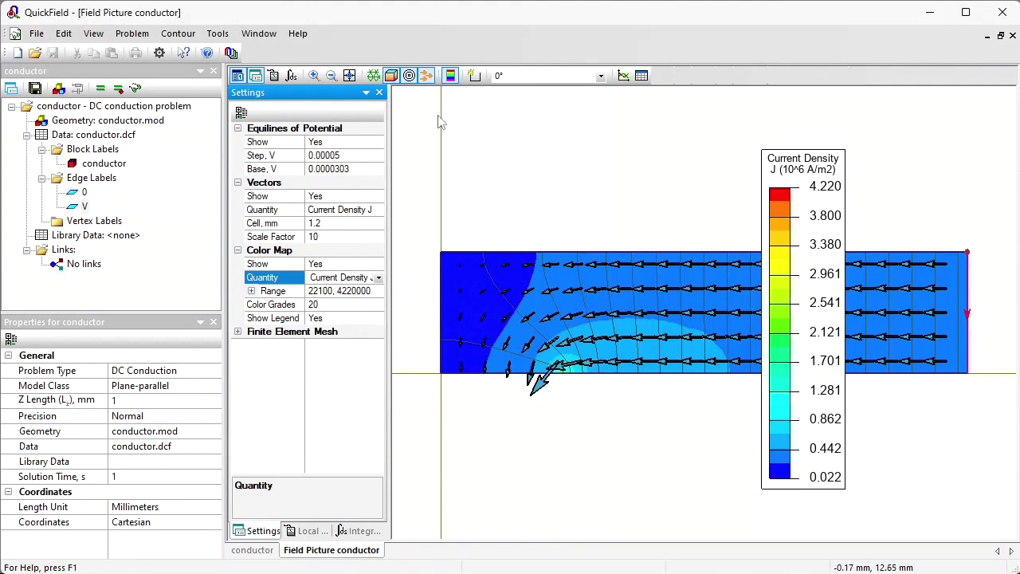
# Hide the vectors and examine the current density concentration at the inner end of the bottom electrode, returning to the full view.
pyautogui.click(427, 76)
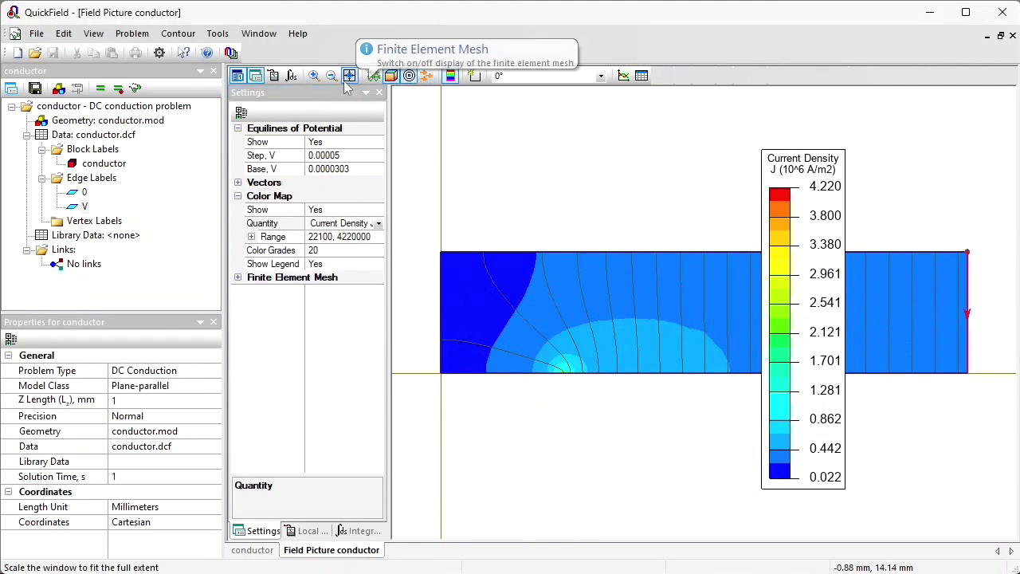
pyautogui.click(313, 75)
pyautogui.moveTo(538, 349); pyautogui.dragTo(611, 388)
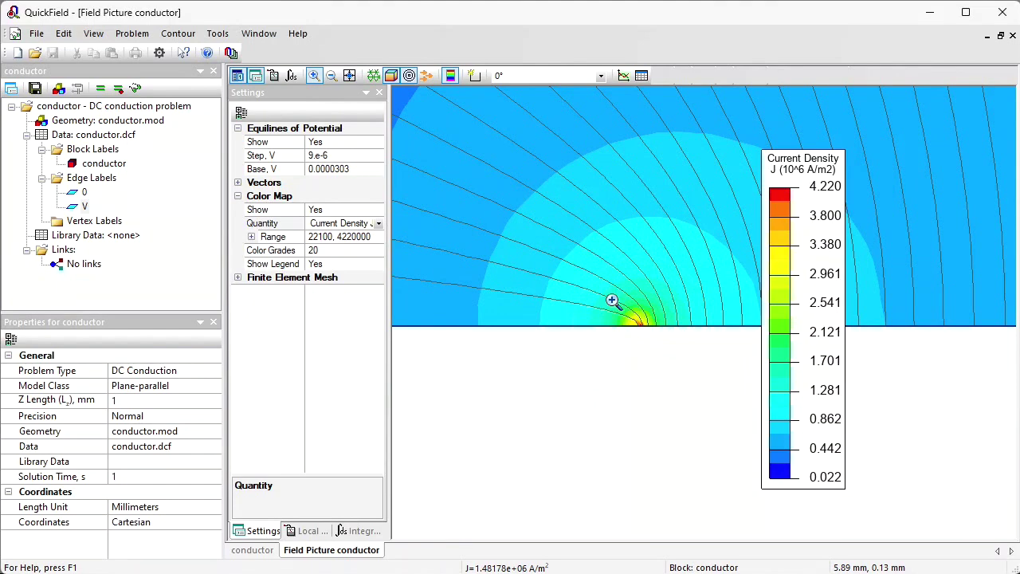
pyautogui.moveTo(597, 290); pyautogui.dragTo(680, 353)
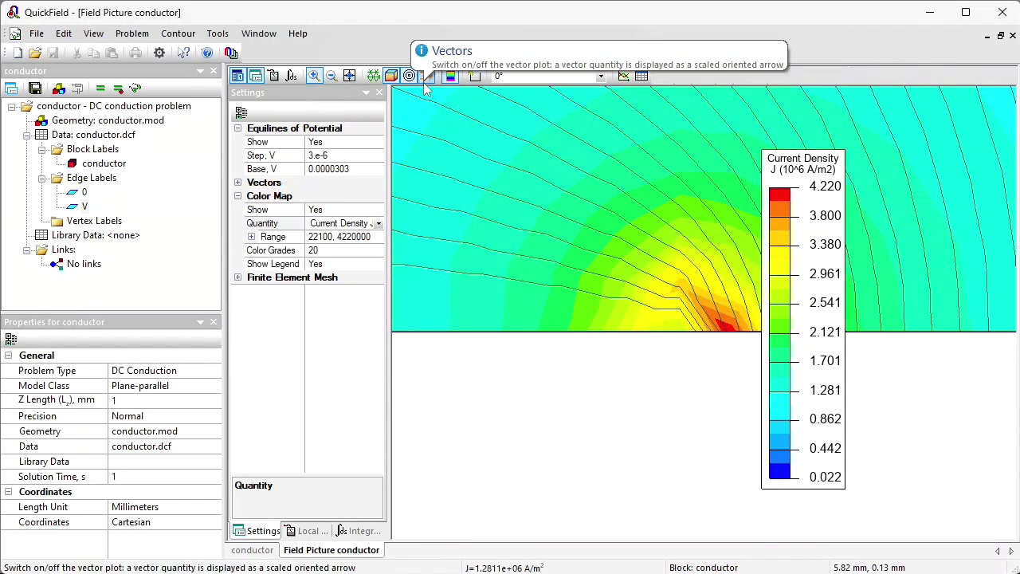
pyautogui.click(349, 76)
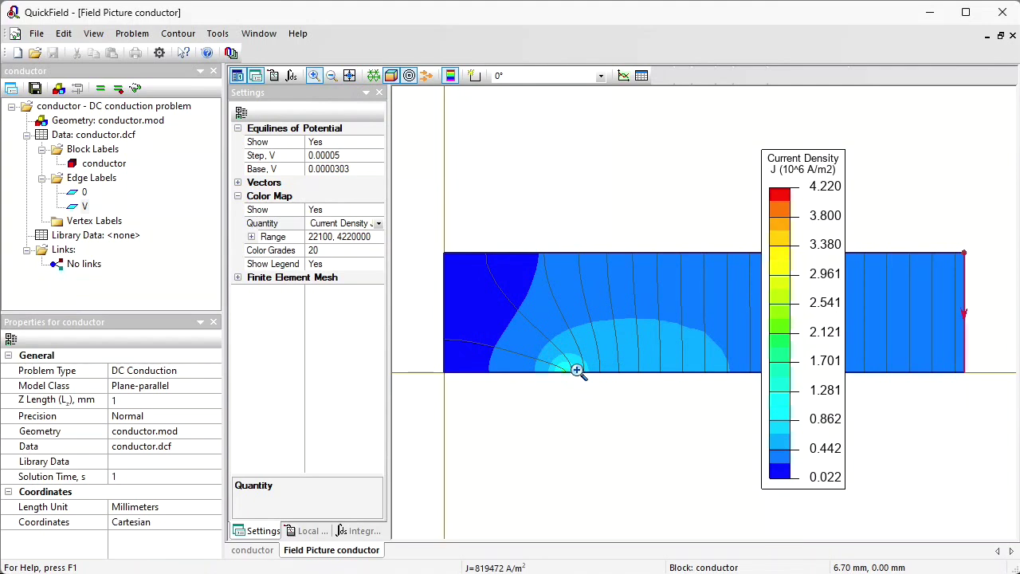
# Remove the contour from the conductor's right edge and show the current density vectors again.
pyautogui.click(179, 34)
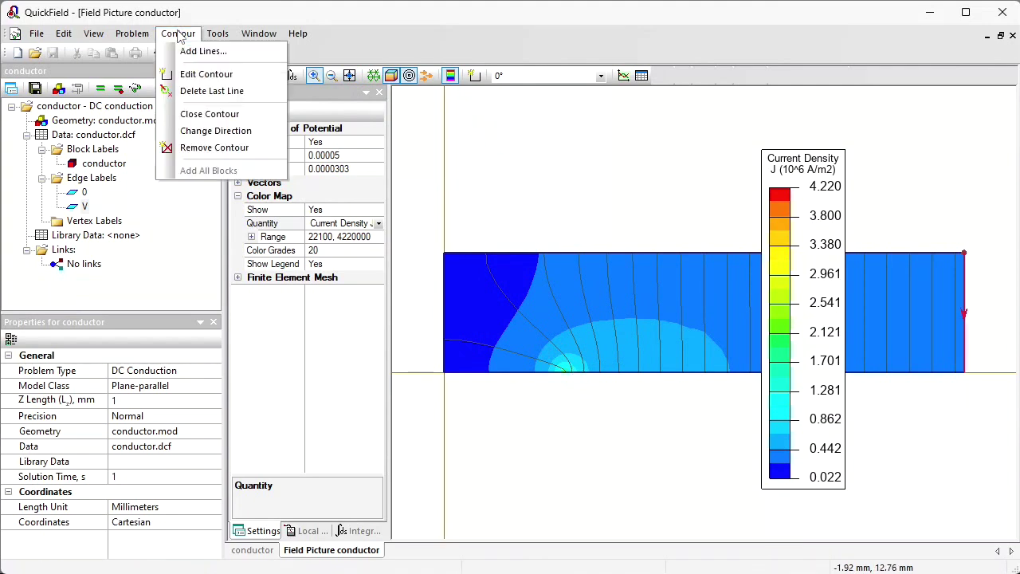
pyautogui.click(212, 147)
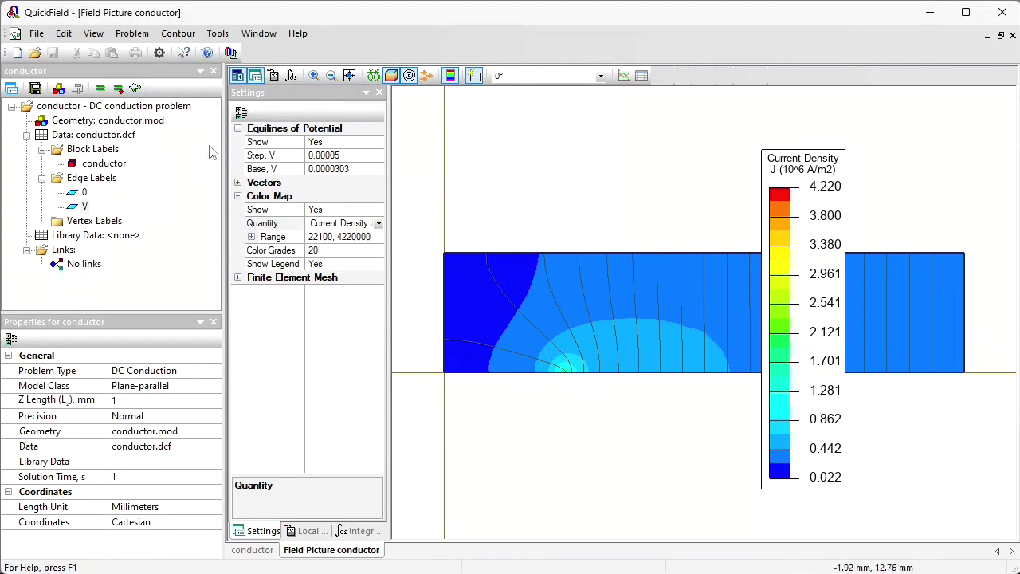
pyautogui.click(426, 76)
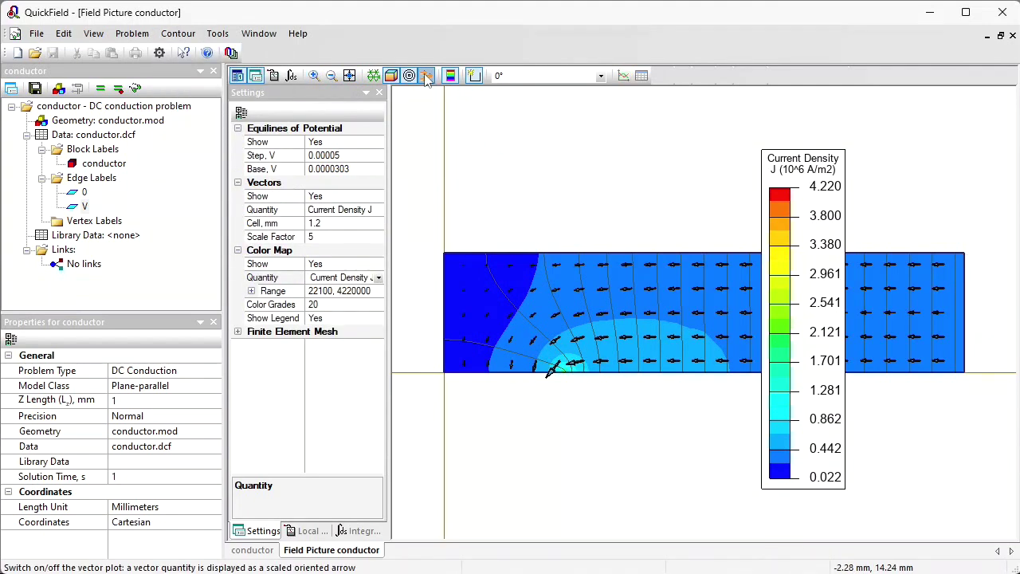
# Draw an open three-segment contour around the bottom-left electrode, crossing the bottom and left edges, about 10.8 mm long within the conductor.
pyautogui.click(477, 77)
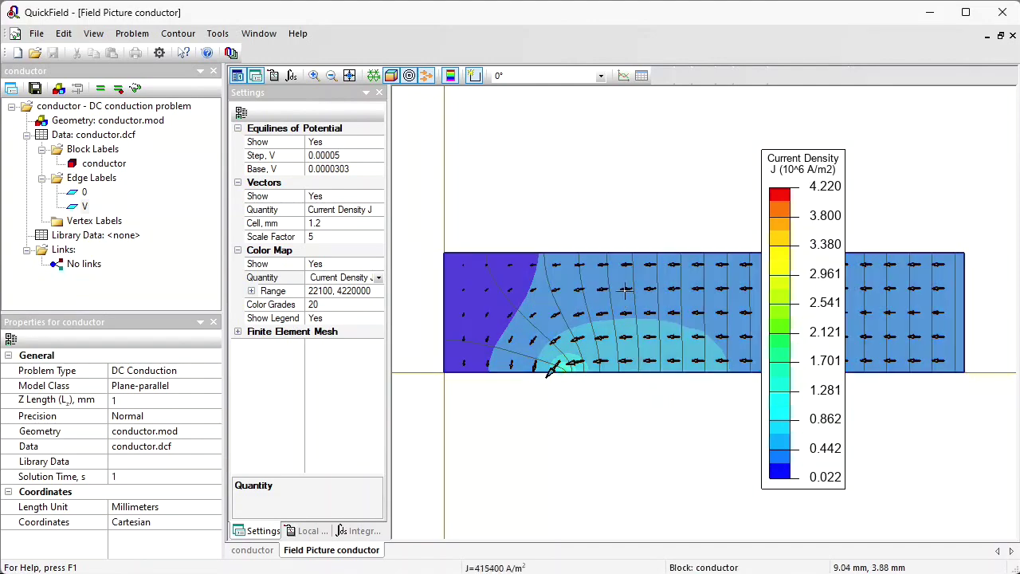
pyautogui.click(608, 405)
pyautogui.click(606, 323)
pyautogui.click(509, 317)
pyautogui.click(429, 348)
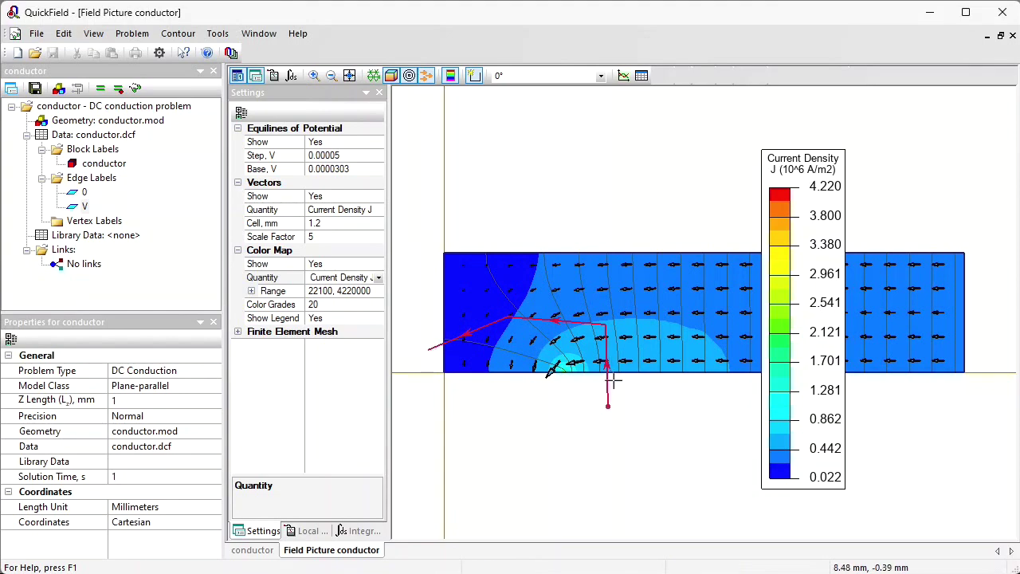
# Calculate the current through the new contour in the Integral Calculator and reverse the contour's direction.
pyautogui.click(359, 531)
pyautogui.click(341, 197)
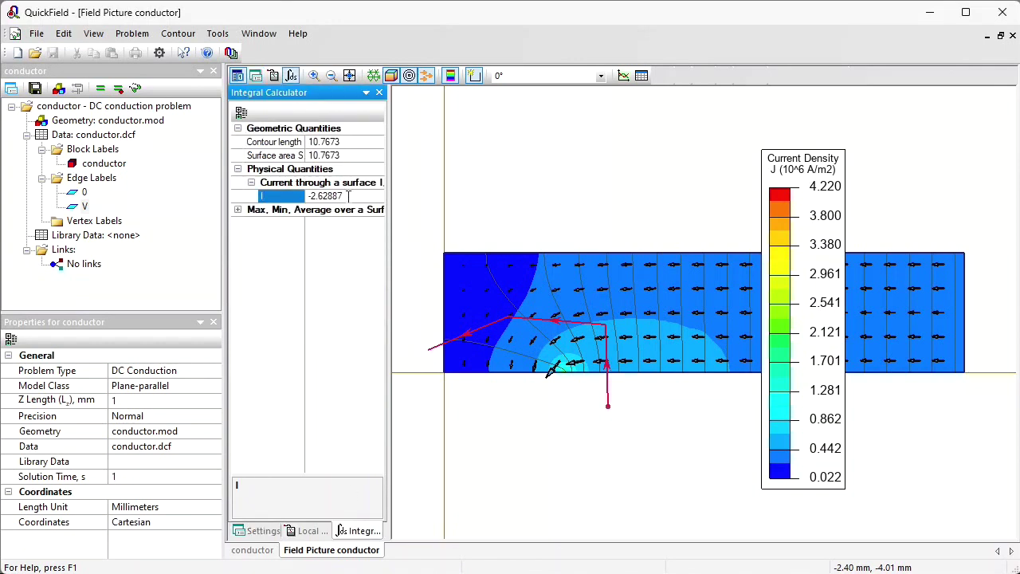
pyautogui.click(303, 196)
pyautogui.click(177, 33)
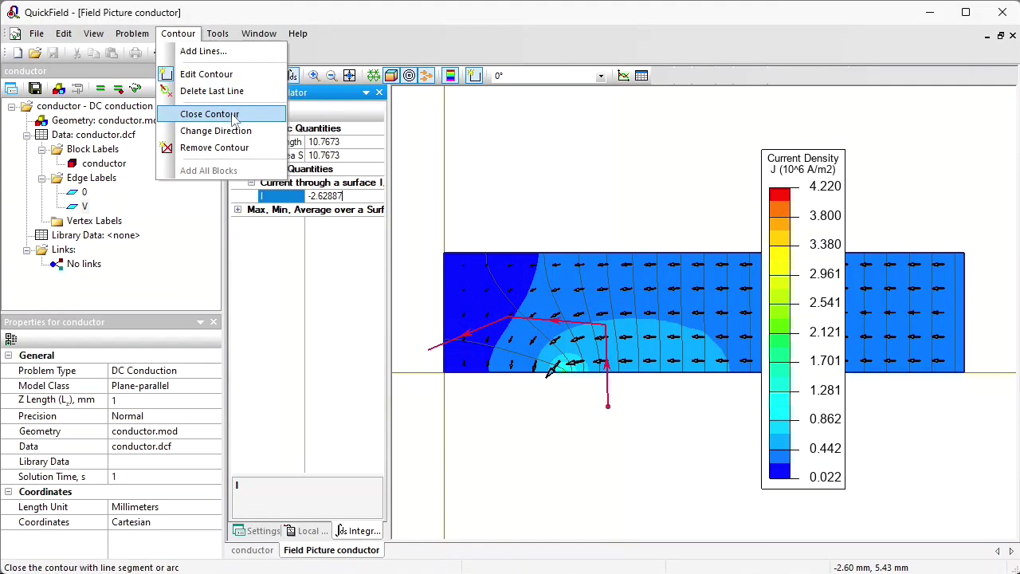
pyautogui.click(216, 131)
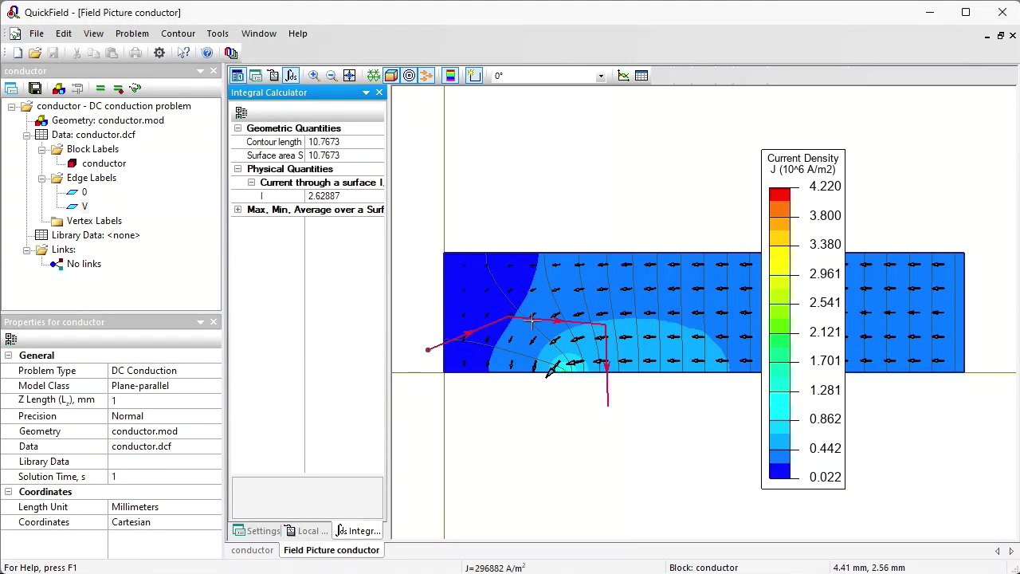
# Copy the electrode contour's current 2.62887 into Notepad below the two recorded values.
pyautogui.click(326, 197)
pyautogui.moveTo(327, 198); pyautogui.dragTo(293, 199)
pyautogui.hotkey('ctrl', 'a')
pyautogui.hotkey('ctrl', 'c')
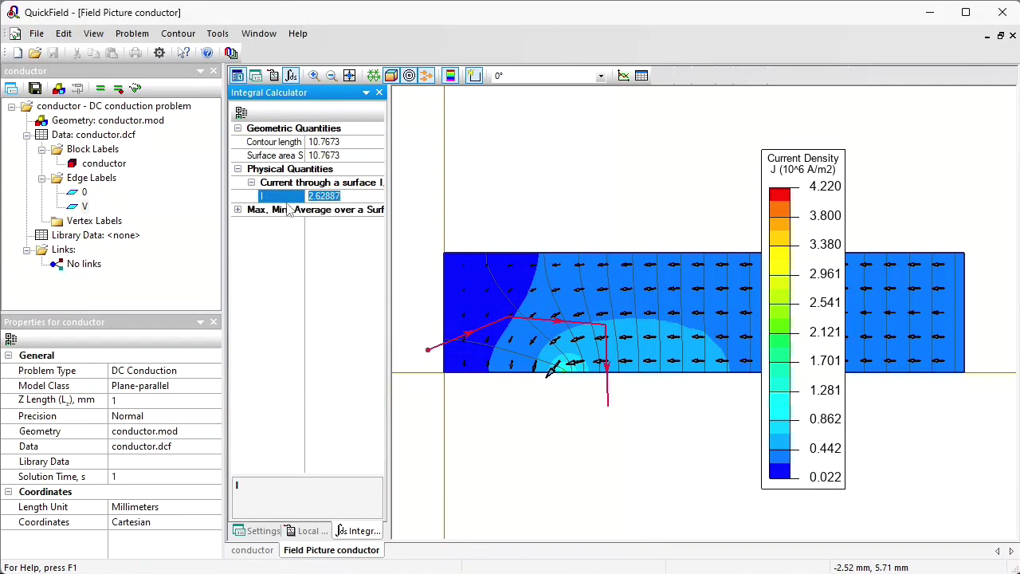
pyautogui.click(326, 572)
pyautogui.press('Return')
pyautogui.press('Return')
pyautogui.hotkey('ctrl', 'v')
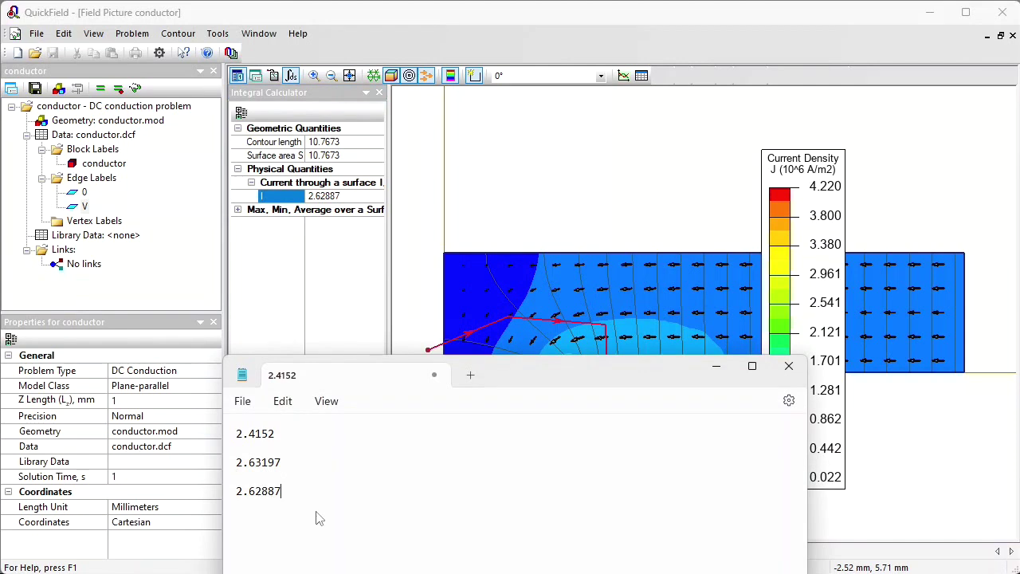
# Write the resistance expression 0.001 / 2.63 between the first and second current values in Notepad.
pyautogui.press('Return')
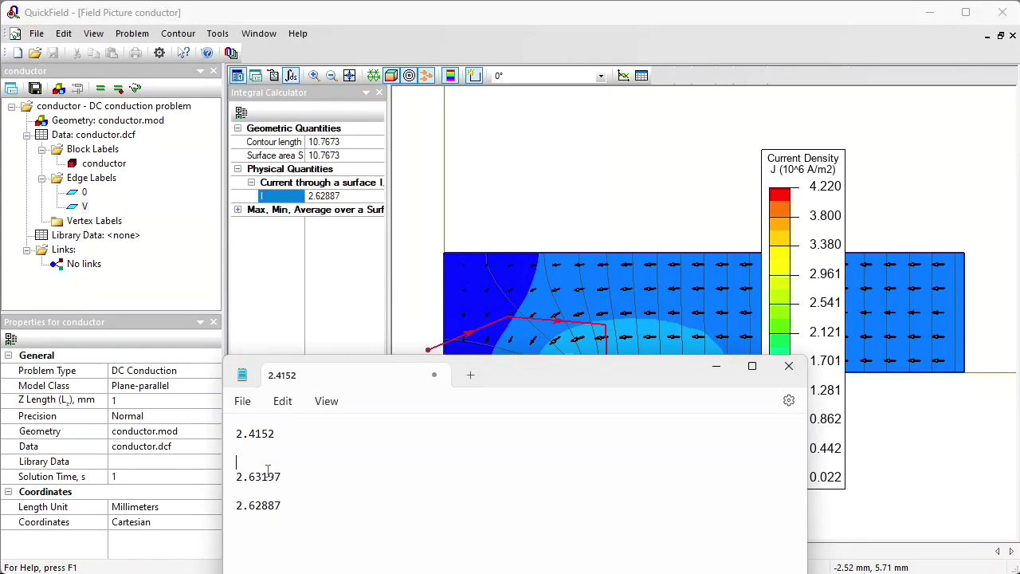
pyautogui.click(344, 450)
pyautogui.click(345, 462)
pyautogui.press('Return')
pyautogui.press('Return')
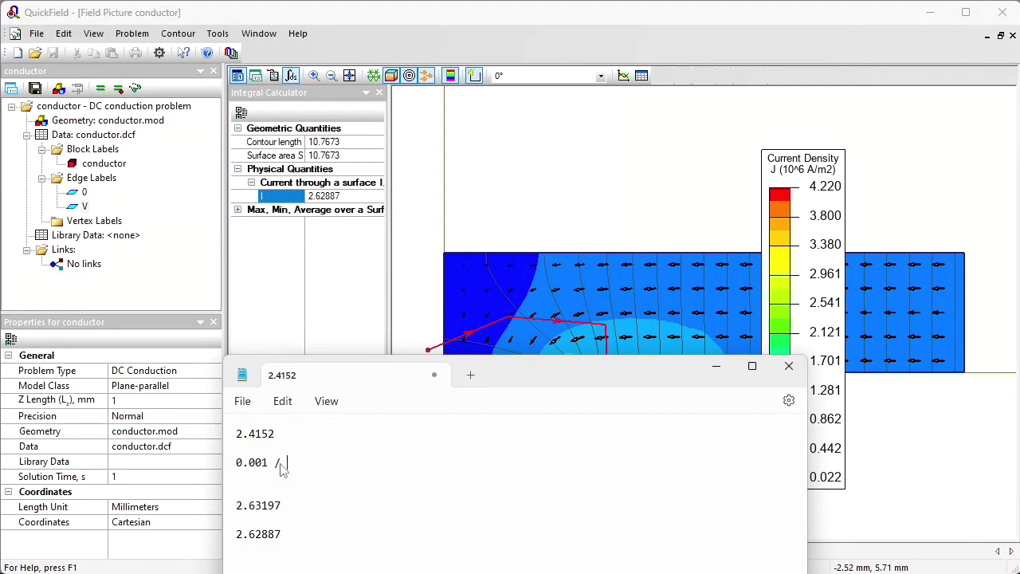
pyautogui.moveTo(261, 505); pyautogui.dragTo(222, 514)
pyautogui.hotkey('ctrl', 'c')
pyautogui.click(331, 461)
pyautogui.hotkey('ctrl', 'v')
# Evaluate 0.001 / 2.63 in Calculator.
pyautogui.hotkey('shift', 'Home')
pyautogui.moveTo(885, 499); pyautogui.dragTo(742, 250)
pyautogui.write('0.001 / 2.63')
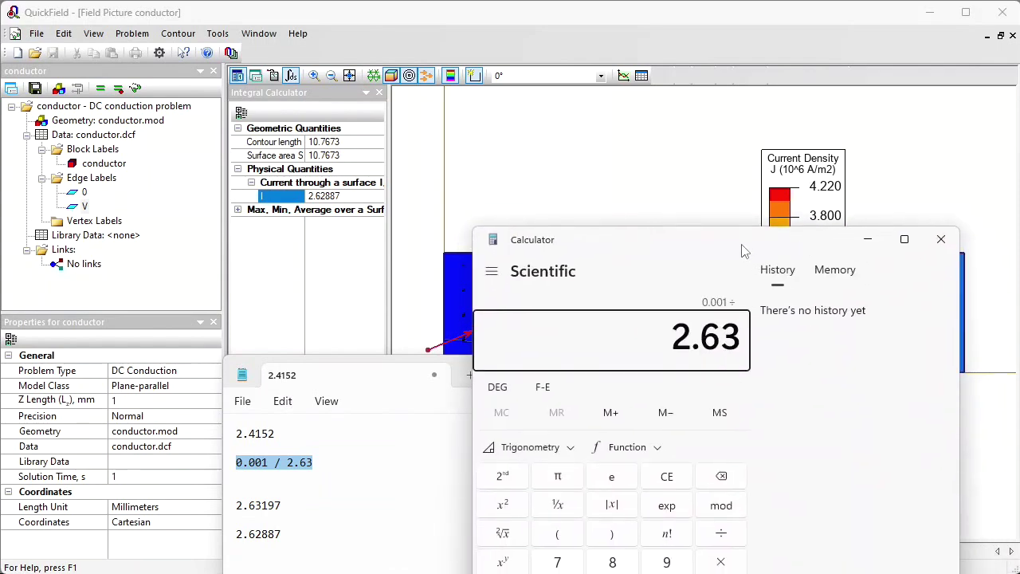
pyautogui.press('Return')
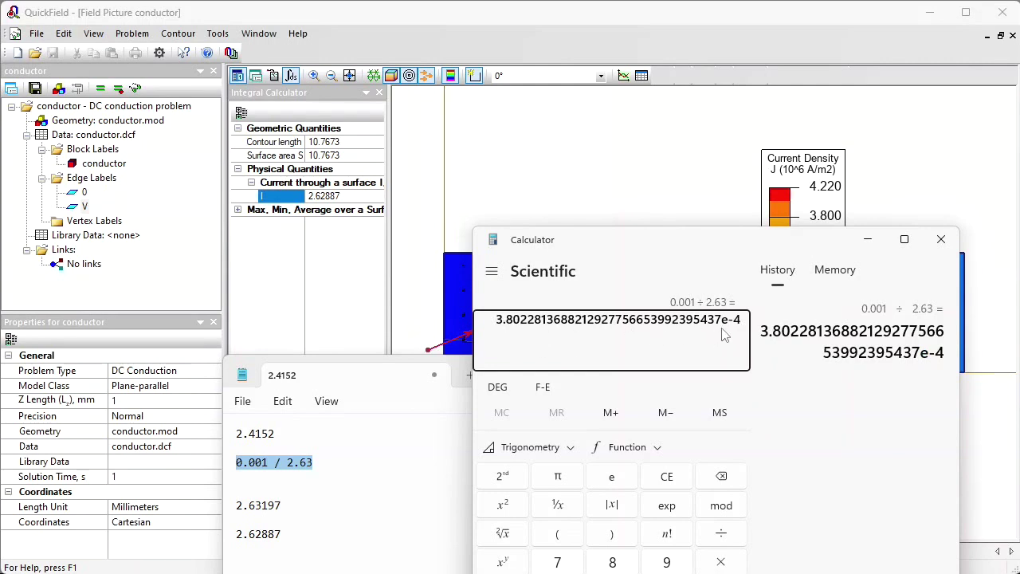
# Complete the resistance expression in Notepad with = 3.80 * 10^-4 Ohm.
pyautogui.click(346, 463)
pyautogui.write('= 3.80')
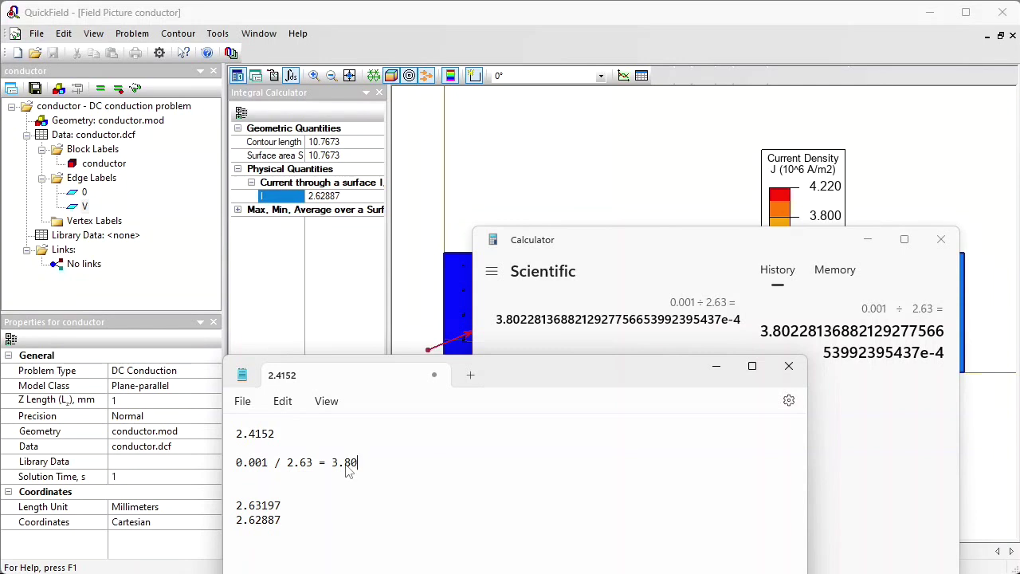
pyautogui.write(' * 10^-4  Ohm')
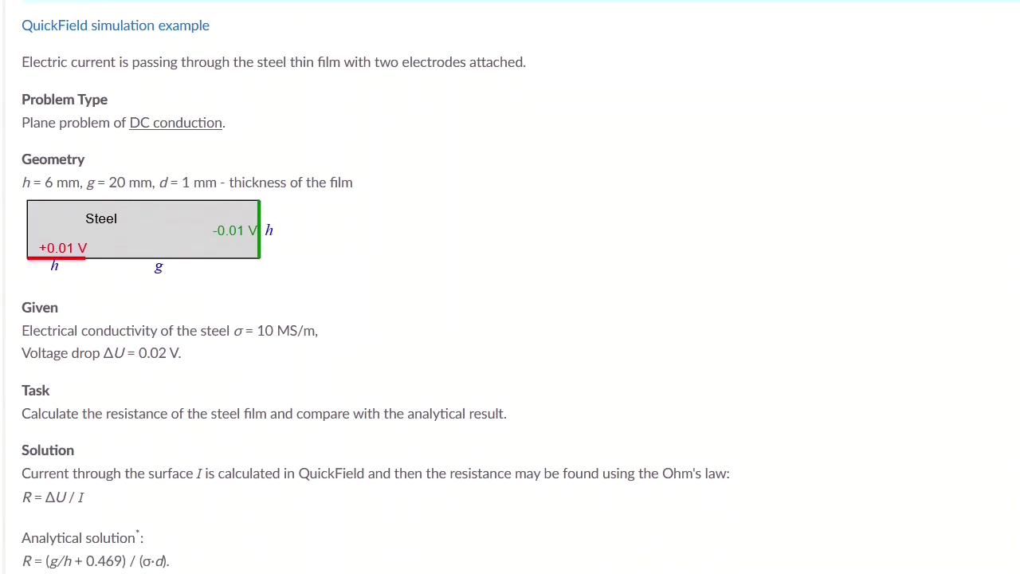
# Copy the analytical formula R = (g/h + 0.469) / (σ·d) from the example web page into Notepad below the resistance result.
pyautogui.moveTo(23, 561); pyautogui.dragTo(176, 564)
pyautogui.hotkey('ctrl', 'c')
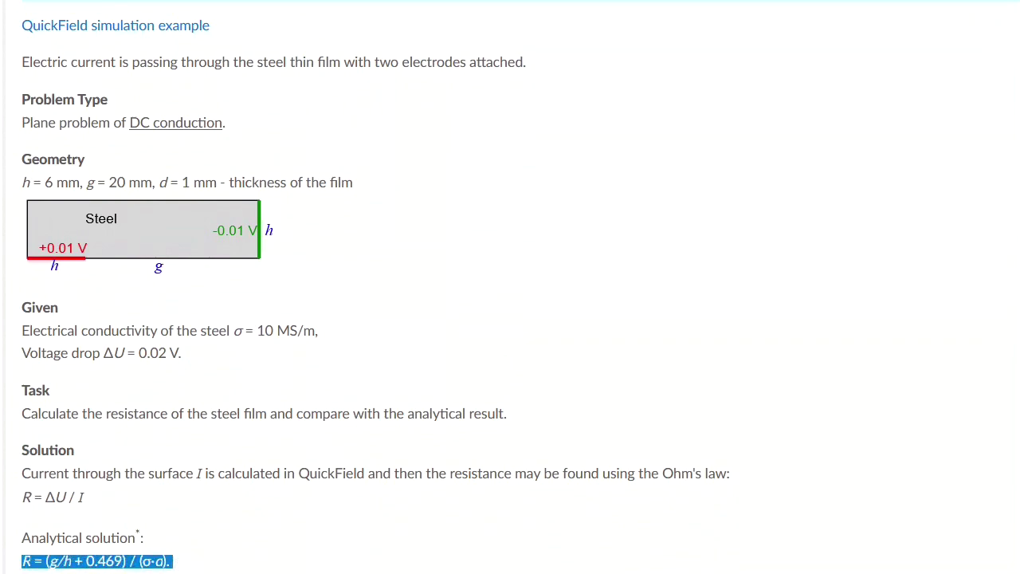
pyautogui.hotkey('alt', 'Tab')
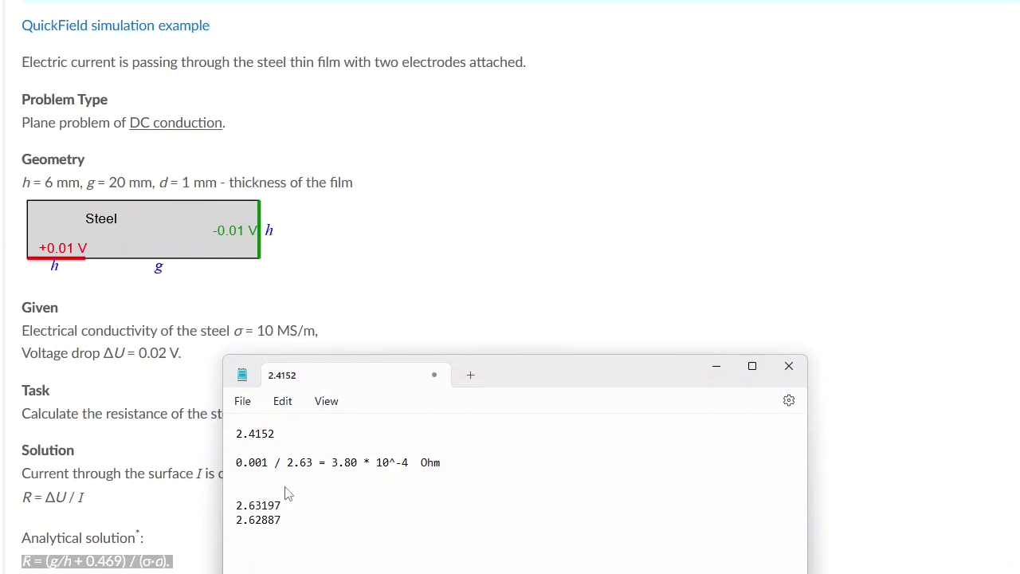
pyautogui.press('Return')
pyautogui.hotkey('ctrl', 'v')
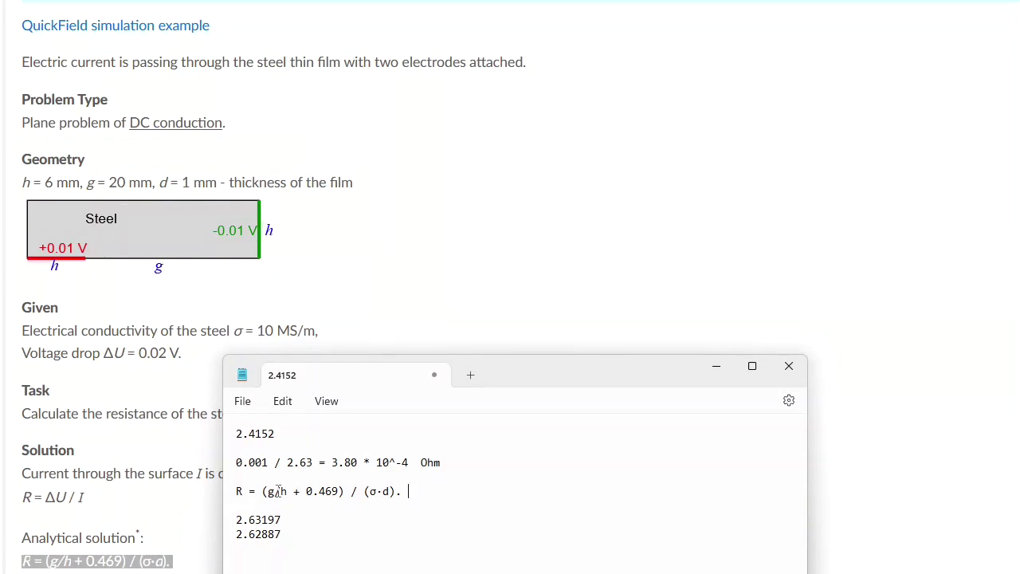
# Substitute the given values into the analytical formula so it reads R = (20/6 + 0.469) / (10e6*0.001).
pyautogui.doubleClick(271, 491)
pyautogui.write('20')
pyautogui.press('Right')
pyautogui.press('Right')
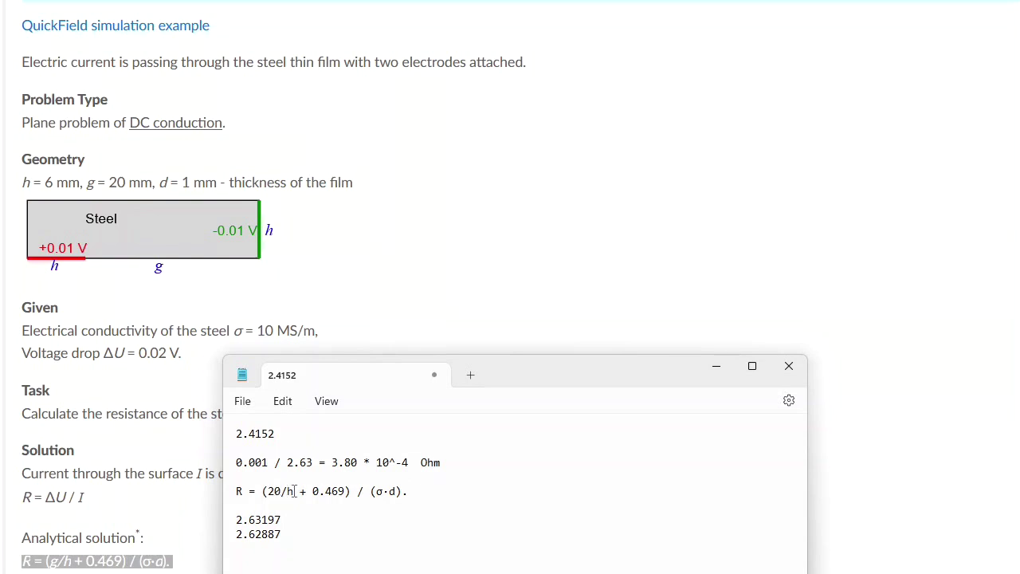
pyautogui.press('BackSpace')
pyautogui.write('6')
pyautogui.click(383, 492)
pyautogui.press('BackSpace')
pyautogui.write('10e6')
pyautogui.press('BackSpace')
pyautogui.press('BackSpace')
pyautogui.write('*0.001')
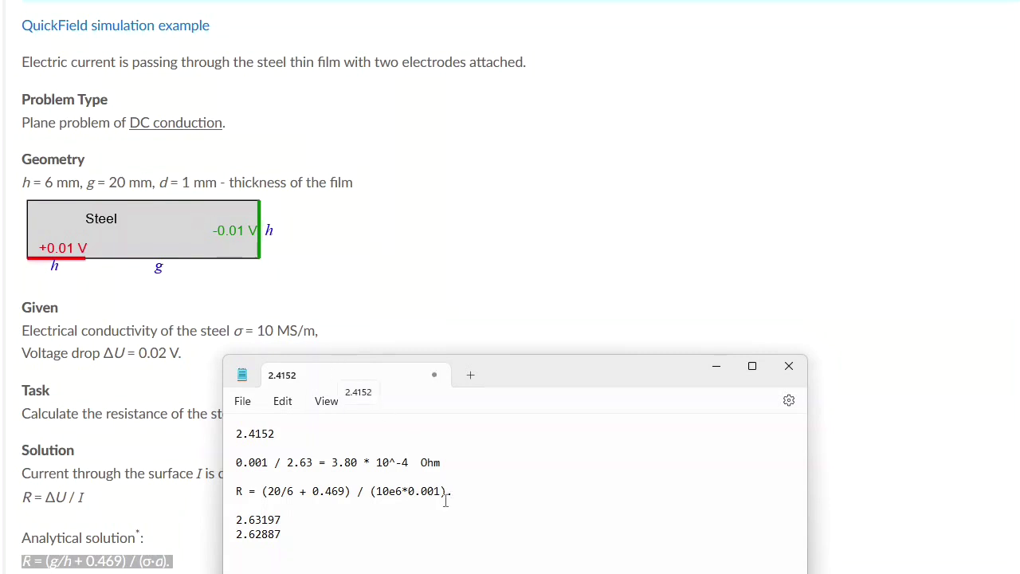
# Evaluate the copied expression (20/6 + 0.469) / (10e6*0.001) in Calculator.
pyautogui.moveTo(450, 498); pyautogui.dragTo(265, 493)
pyautogui.hotkey('ctrl', 'c')
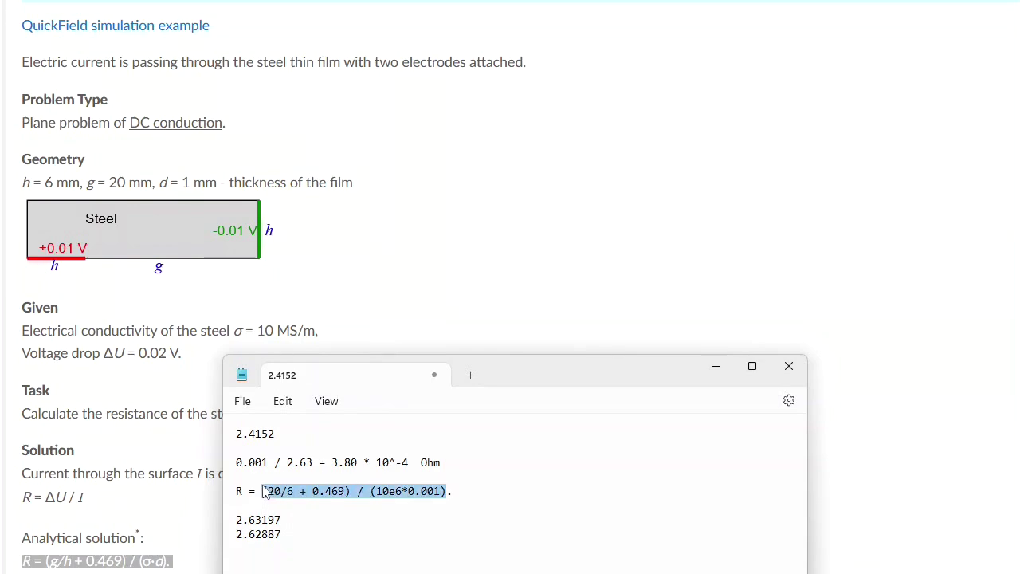
pyautogui.hotkey('alt', 'Tab')
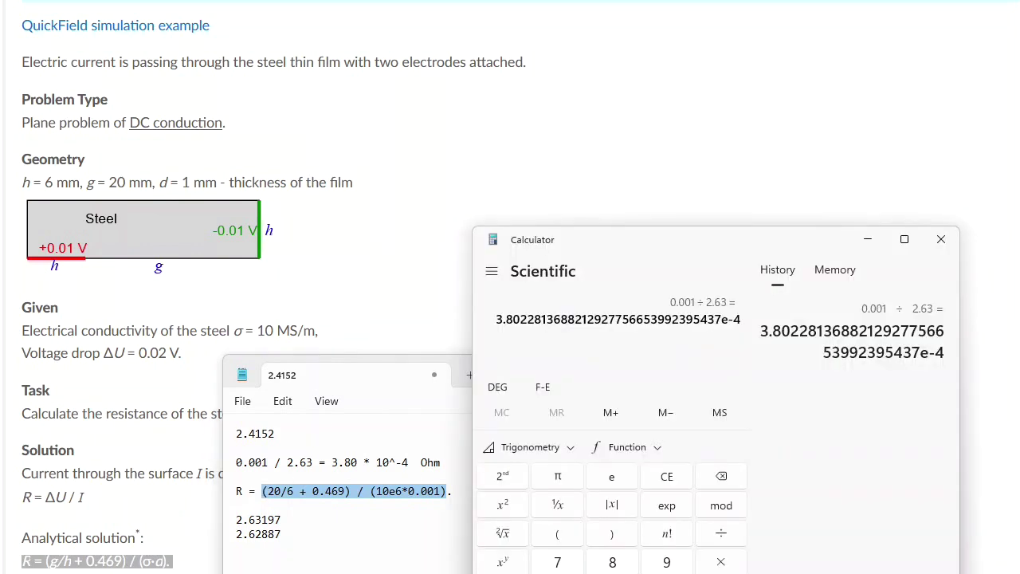
pyautogui.hotkey('ctrl', 'v')
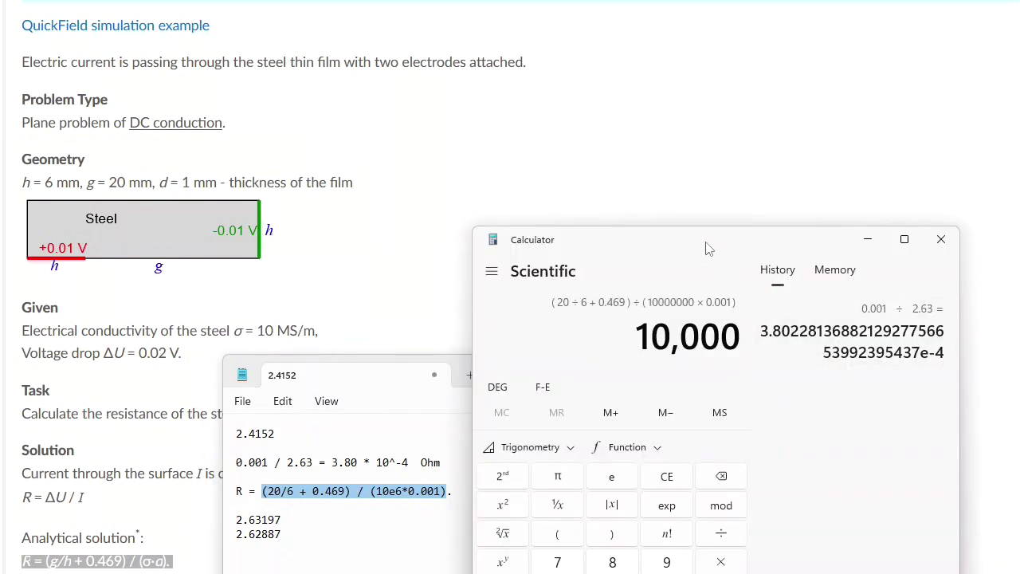
pyautogui.press('Return')
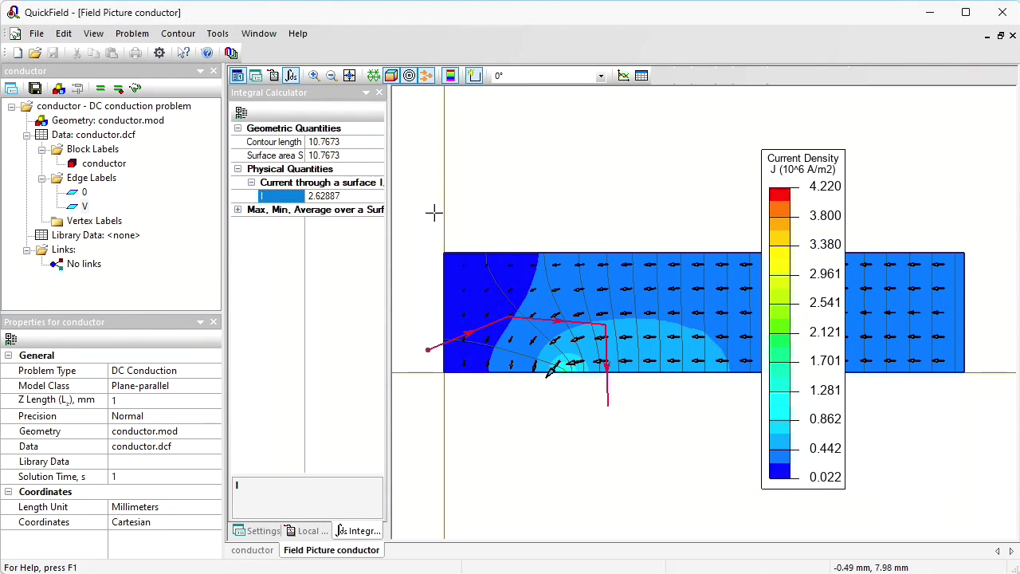
# Replace the contour in QuickField with the whole conductor block and widen the Integral Calculator to read its Joule heat.
pyautogui.click(191, 35)
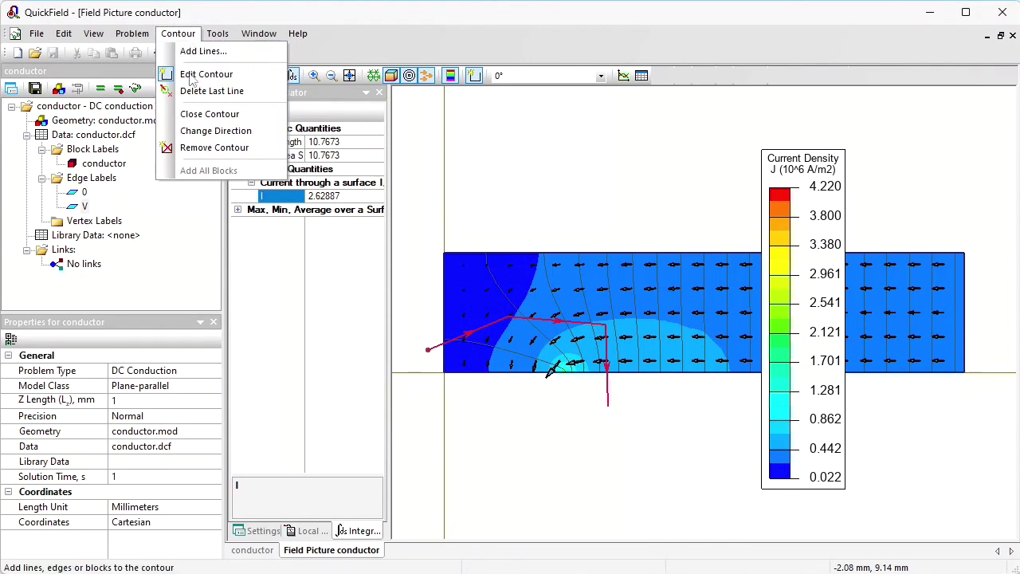
pyautogui.click(209, 148)
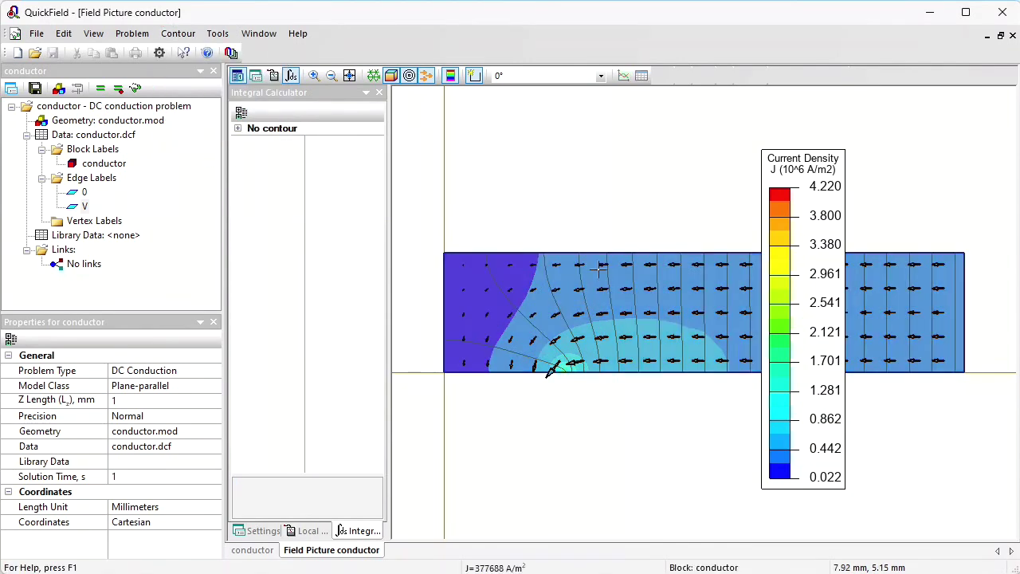
pyautogui.doubleClick(609, 313)
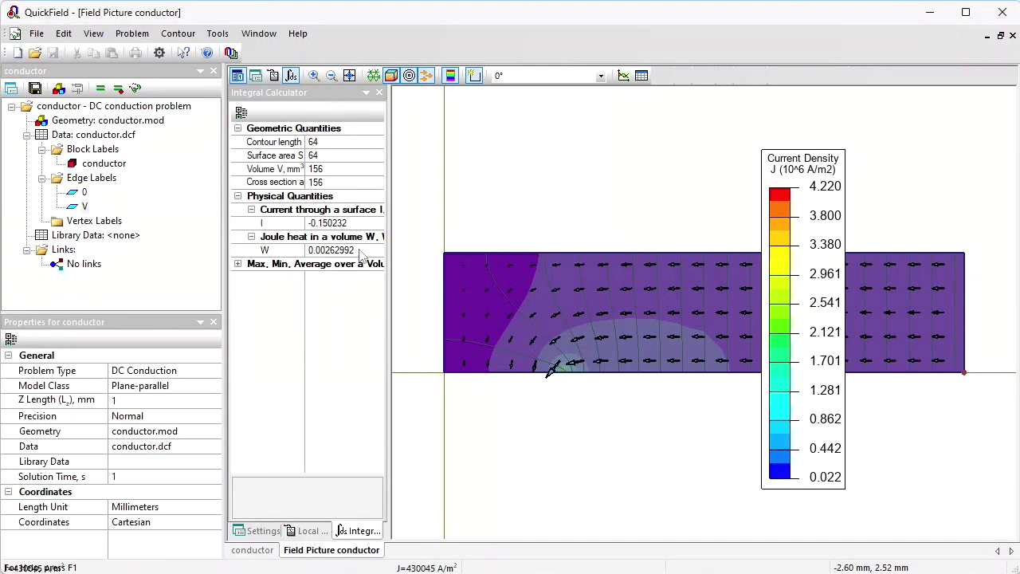
pyautogui.moveTo(389, 289); pyautogui.dragTo(459, 280)
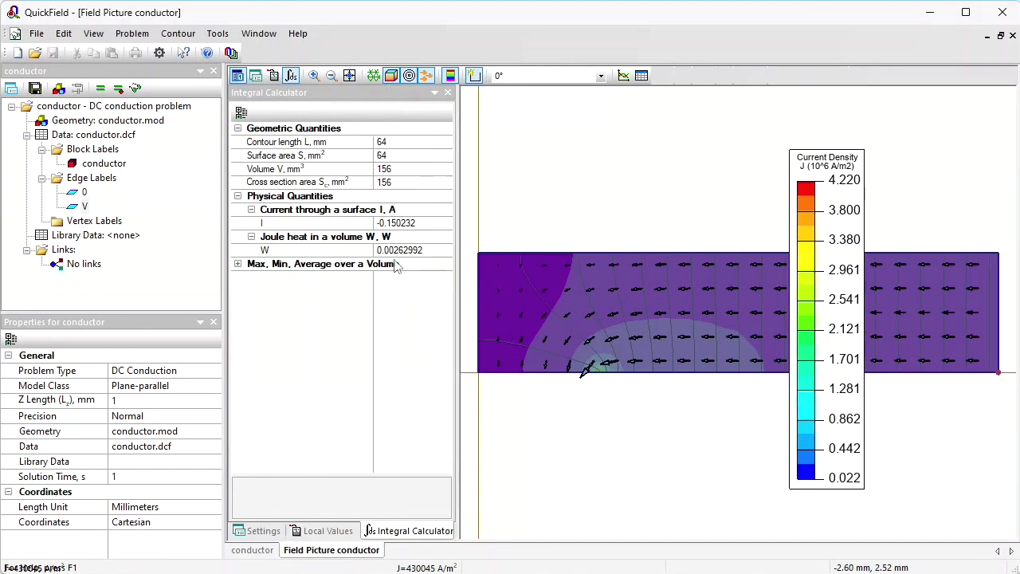
pyautogui.click(430, 250)
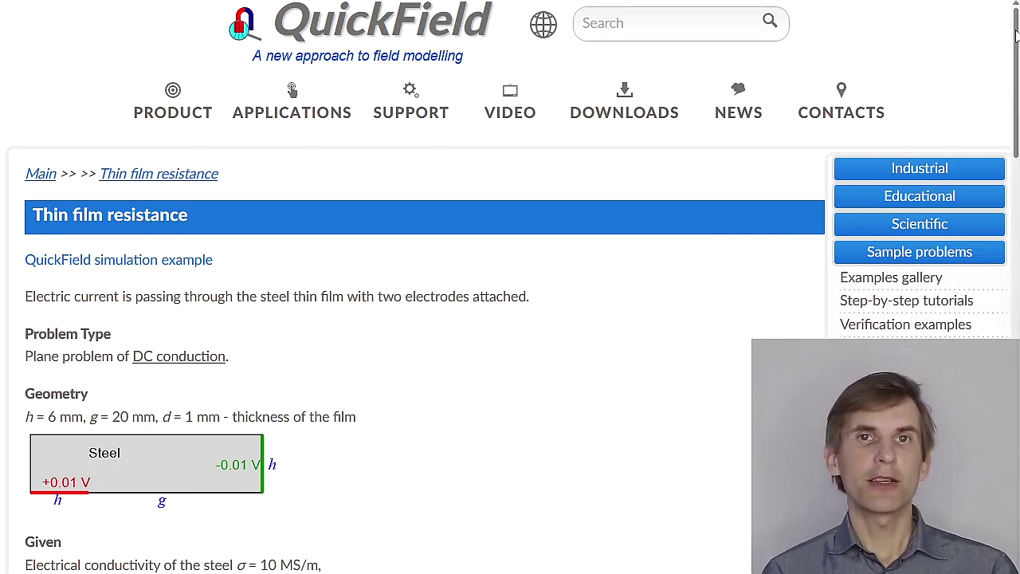
# Examine the simulation files download and the QuickField Edition note on the Thin film resistance web page.
pyautogui.moveTo(1017, 33); pyautogui.dragTo(1016, 338)
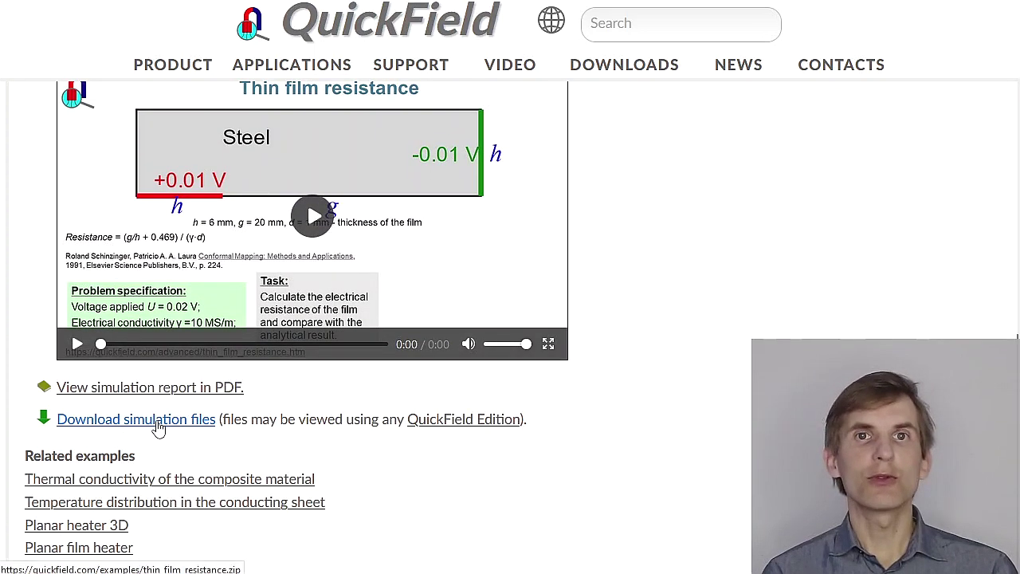
pyautogui.moveTo(456, 426)
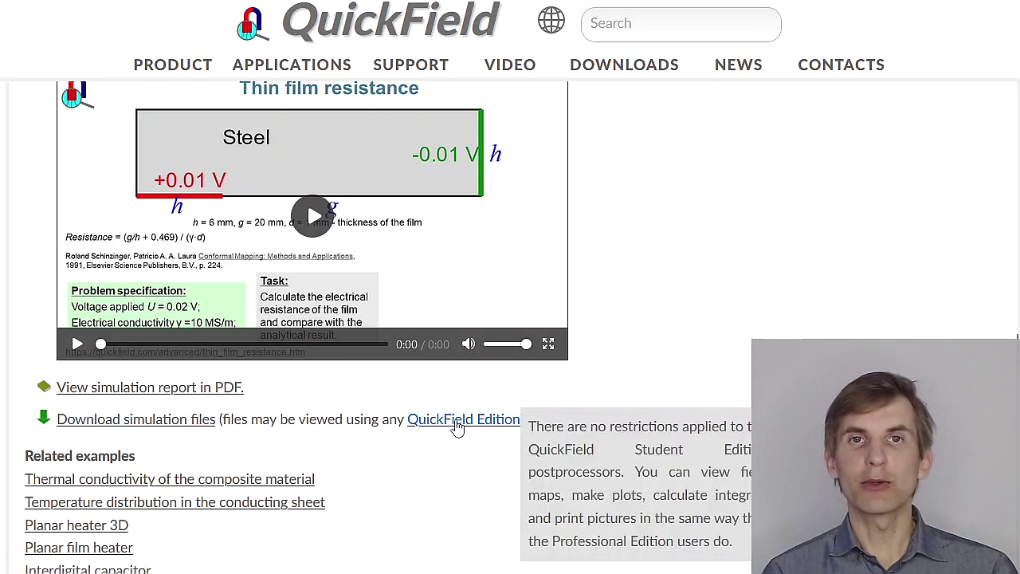